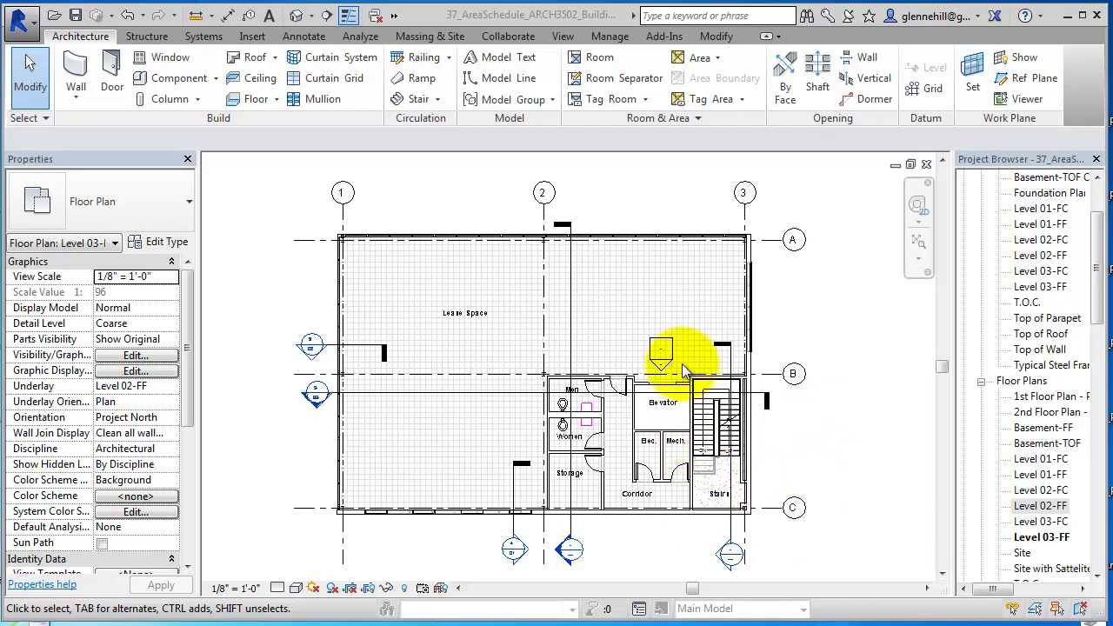
- Select the Elec. room to show its 39.21 SF area and empty Required Area in Properties
{"action": "left_click", "coordinate": [648, 447]}
{"action": "scroll", "coordinate": [649, 456], "scroll_direction": "up", "scroll_amount": 3}
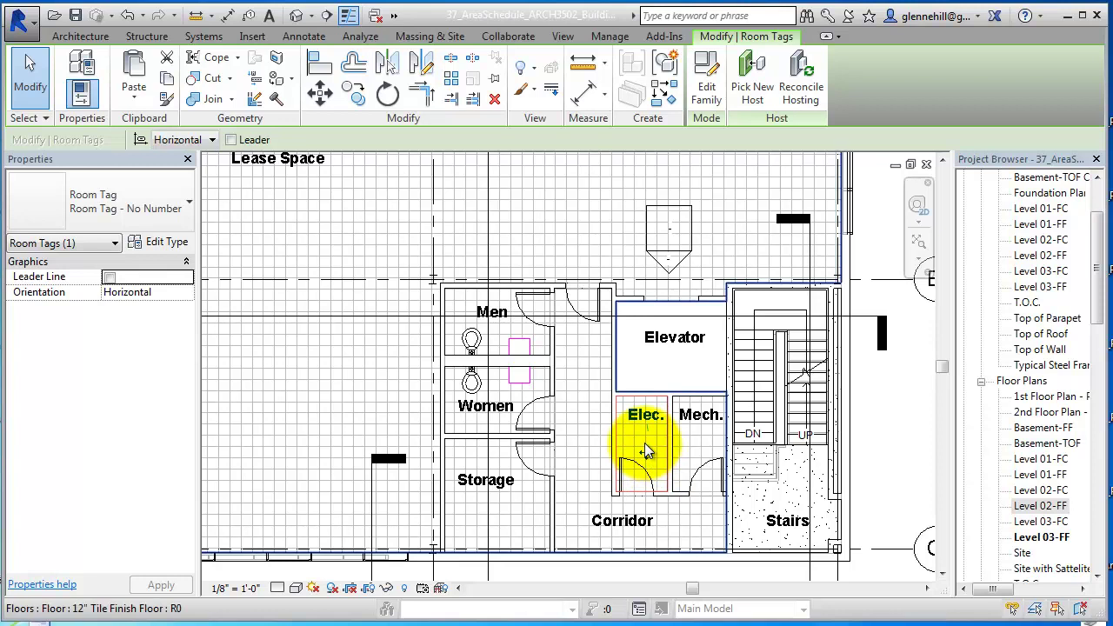
{"action": "left_click", "coordinate": [644, 440]}
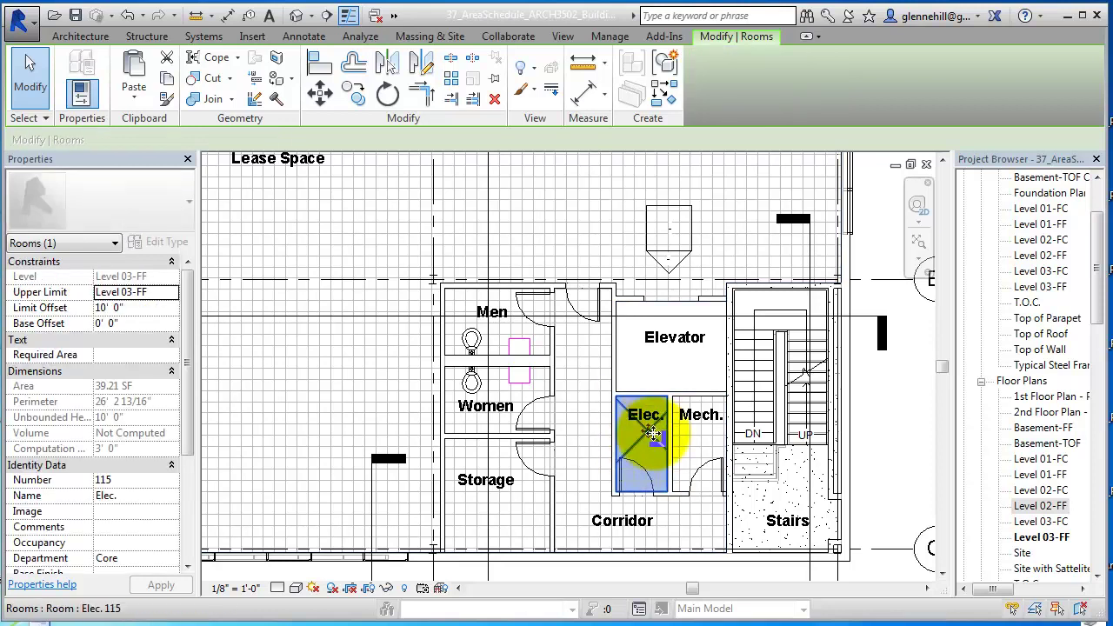
{"action": "scroll", "coordinate": [644, 430], "scroll_direction": "down", "scroll_amount": 4}
{"action": "middle_click_drag", "start_coordinate": [648, 439], "coordinate": [700, 443]}
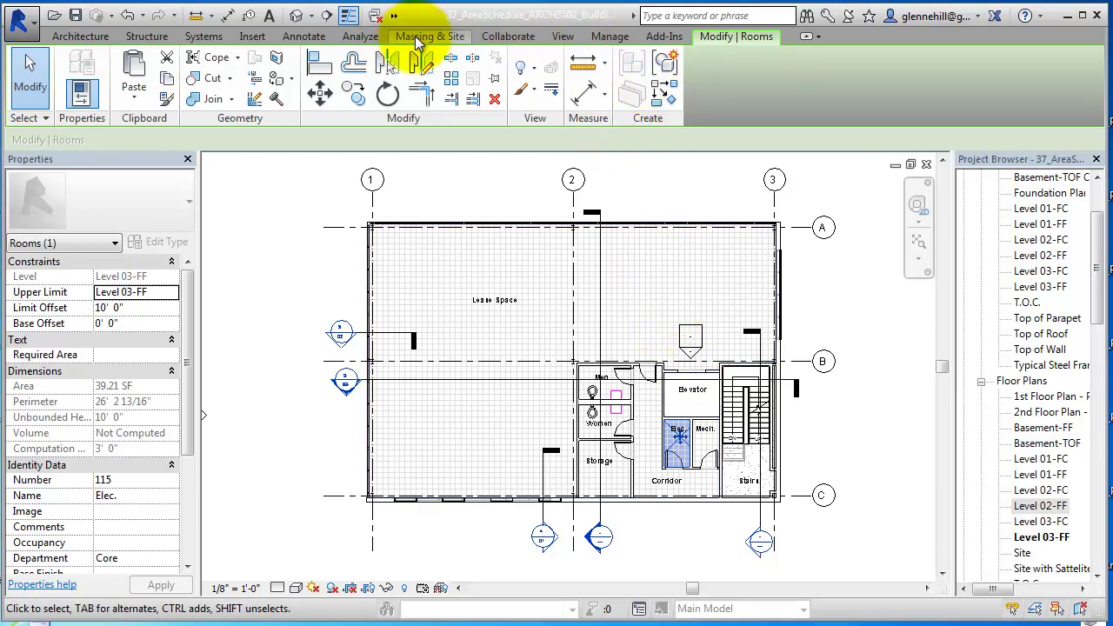
- Open the New Schedule dialog from View > Schedules > Schedule/Quantities
{"action": "left_click", "coordinate": [567, 40]}
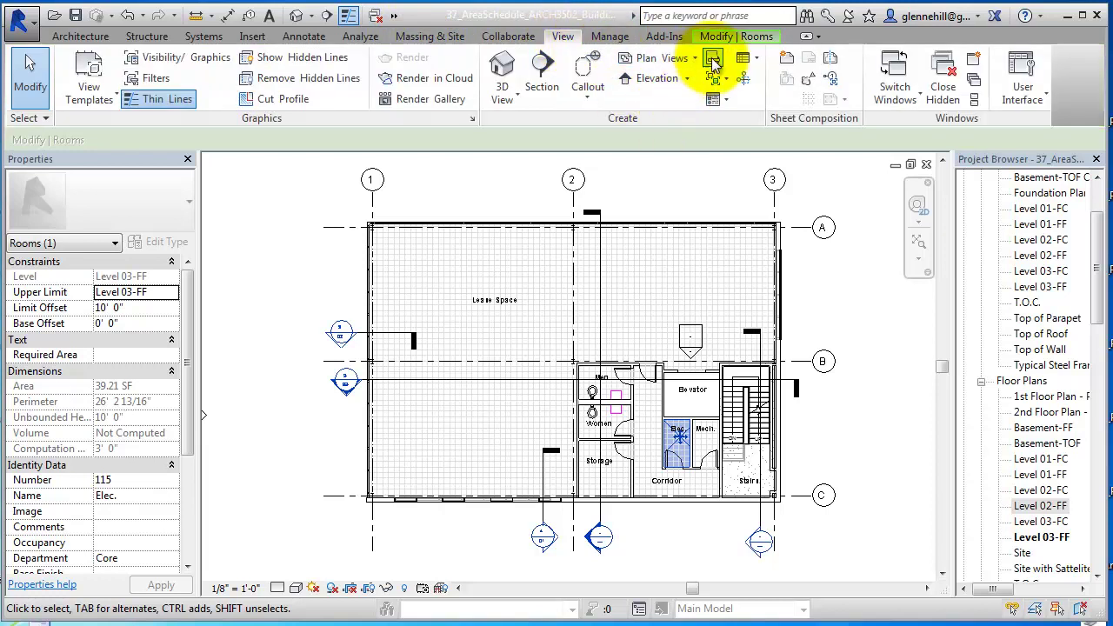
{"action": "left_click", "coordinate": [755, 63]}
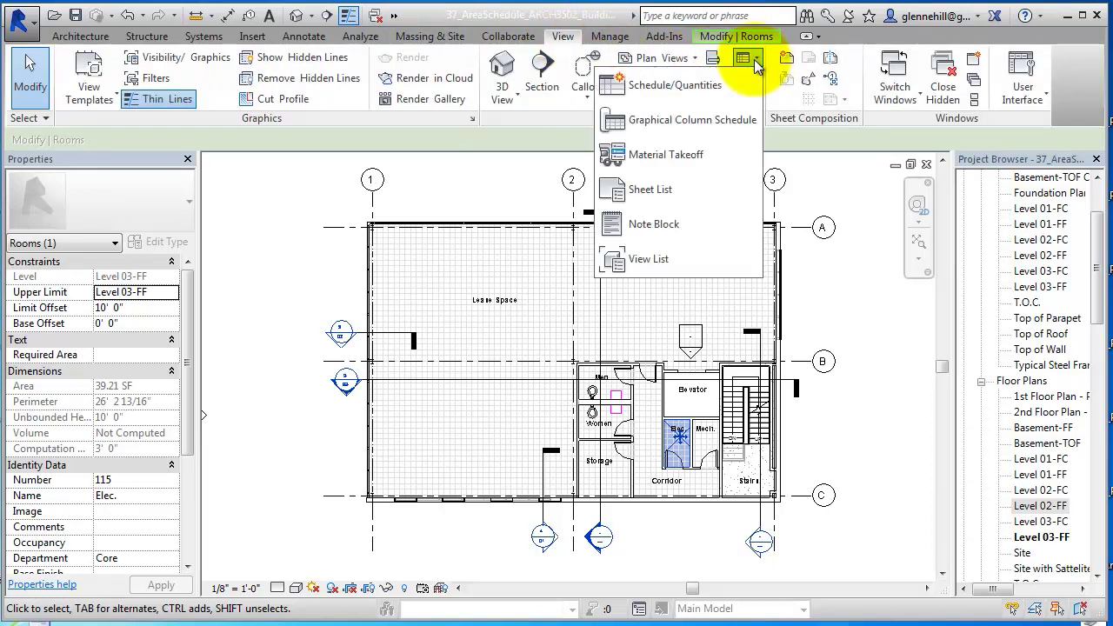
{"action": "left_click", "coordinate": [691, 94]}
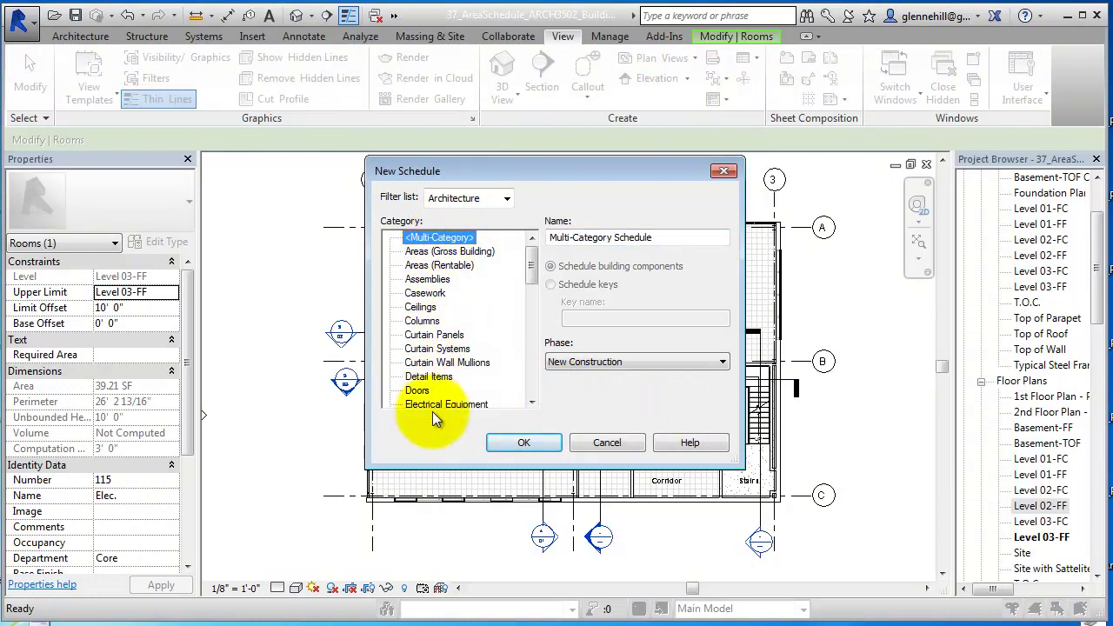
{"action": "left_click_drag", "start_coordinate": [531, 266], "coordinate": [537, 238]}
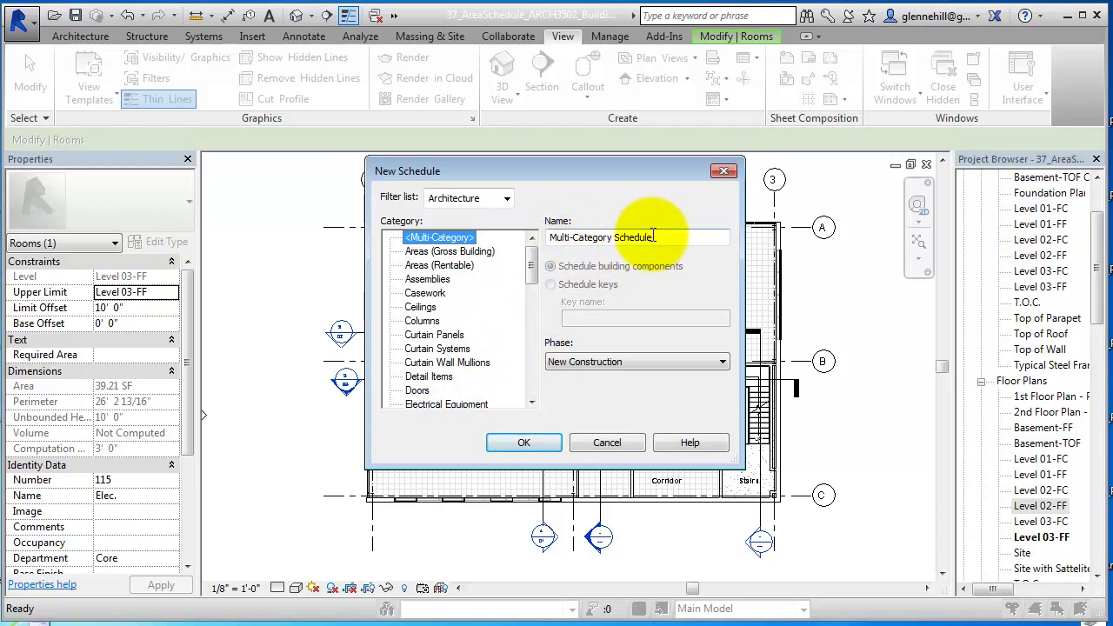
{"action": "left_click_drag", "start_coordinate": [531, 266], "coordinate": [525, 353]}
- Choose the Rooms category and name the schedule 'Area Schedule'
{"action": "left_click", "coordinate": [421, 321]}
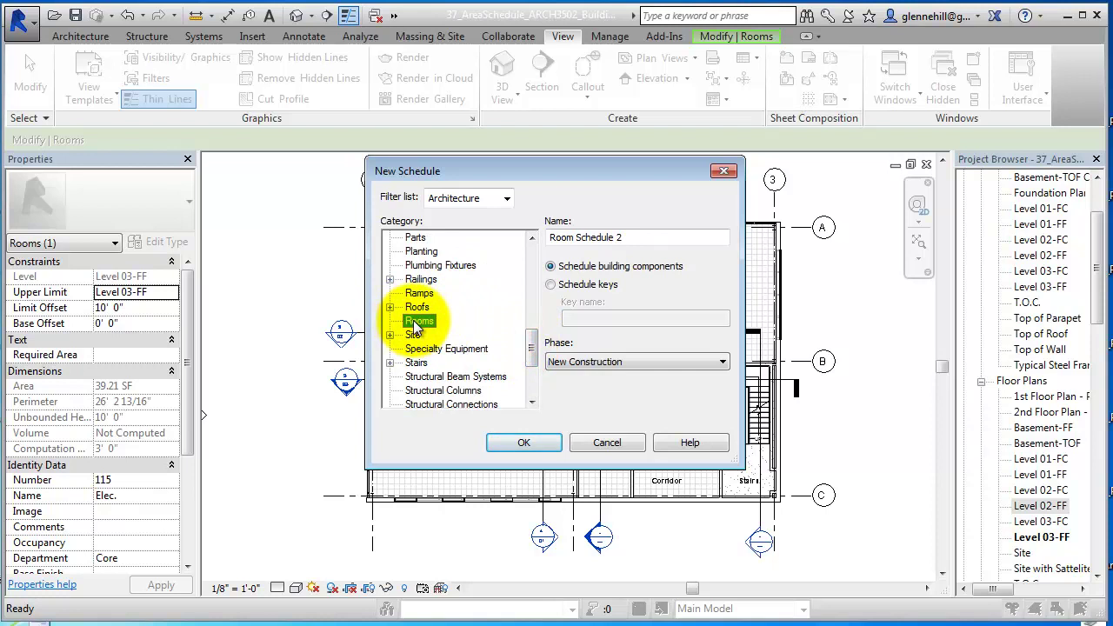
{"action": "left_click", "coordinate": [665, 233]}
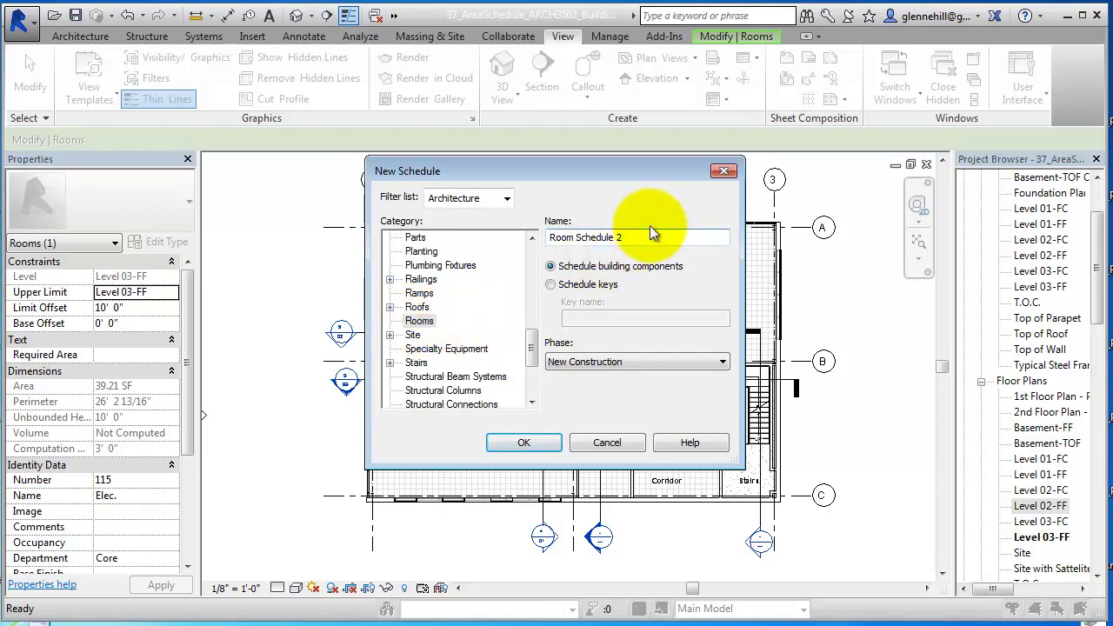
{"action": "key", "text": "BackSpace"}
{"action": "key", "text": "BackSpace"}
{"action": "key", "text": "BackSpace"}
{"action": "key", "text": "BackSpace"}
{"action": "key", "text": "BackSpace"}
{"action": "key", "text": "BackSpace"}
{"action": "key", "text": "BackSpace"}
{"action": "key", "text": "BackSpace"}
{"action": "key", "text": "BackSpace"}
{"action": "key", "text": "BackSpace"}
{"action": "key", "text": "BackSpace"}
{"action": "key", "text": "BackSpace"}
{"action": "key", "text": "BackSpace"}
{"action": "key", "text": "BackSpace"}
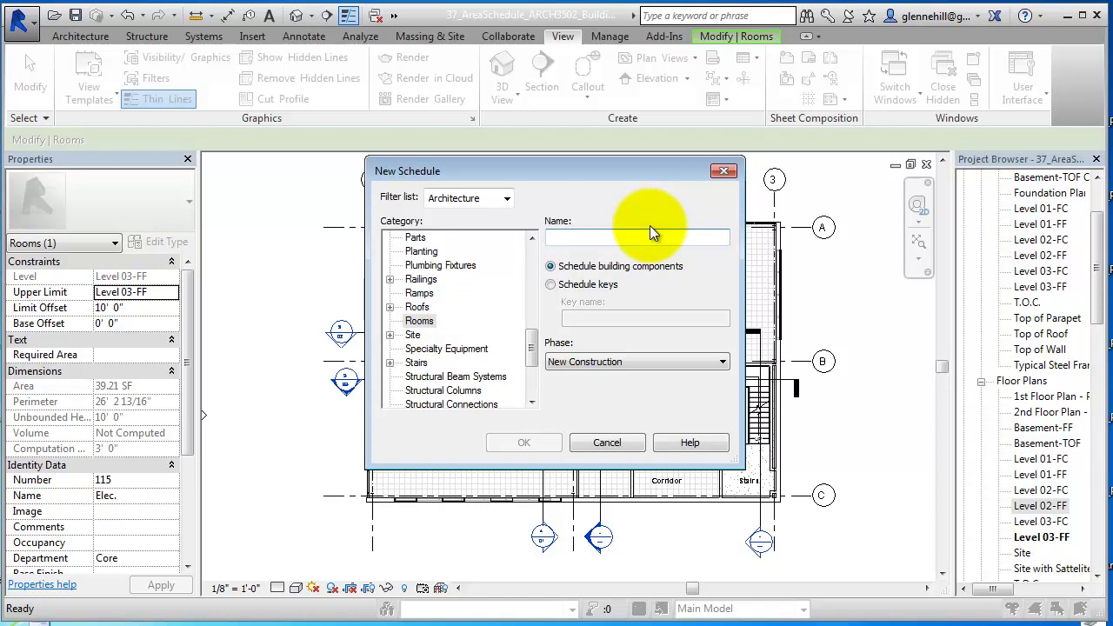
{"action": "type", "text": "Area"}
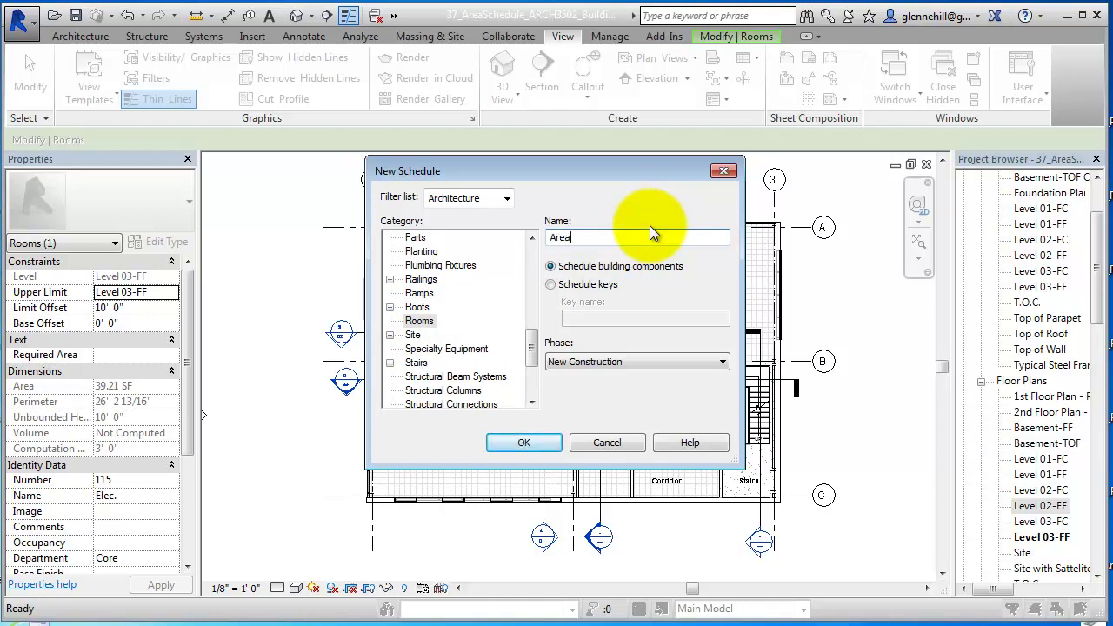
{"action": "type", "text": " Schedule"}
- Create the schedule and add Level and Name as its first scheduled fields
{"action": "left_click", "coordinate": [522, 443]}
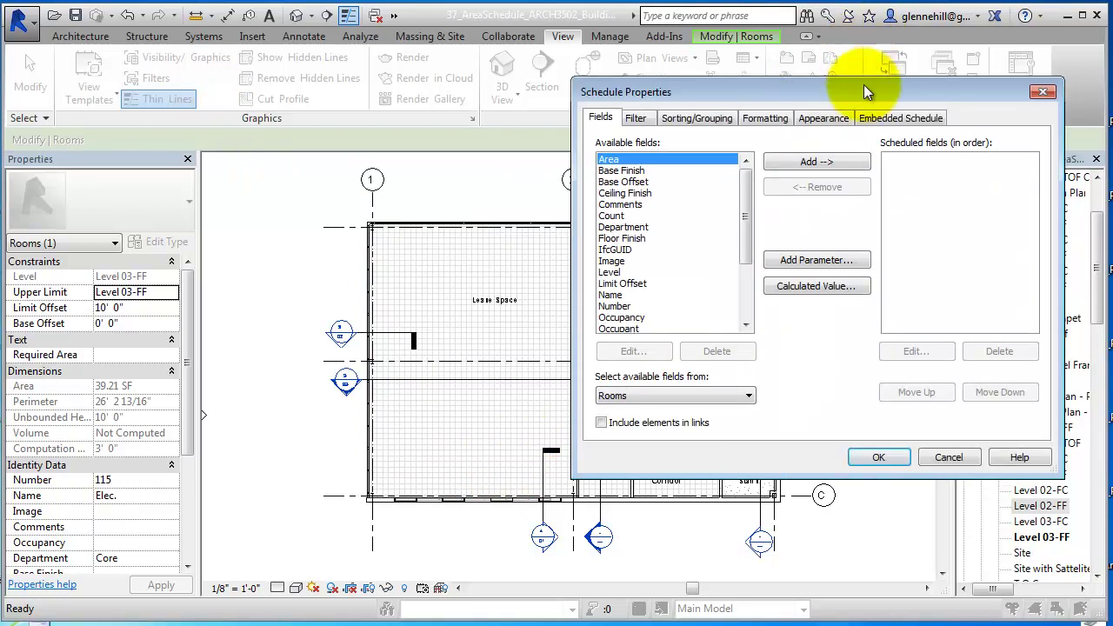
{"action": "left_click_drag", "start_coordinate": [845, 90], "coordinate": [540, 145]}
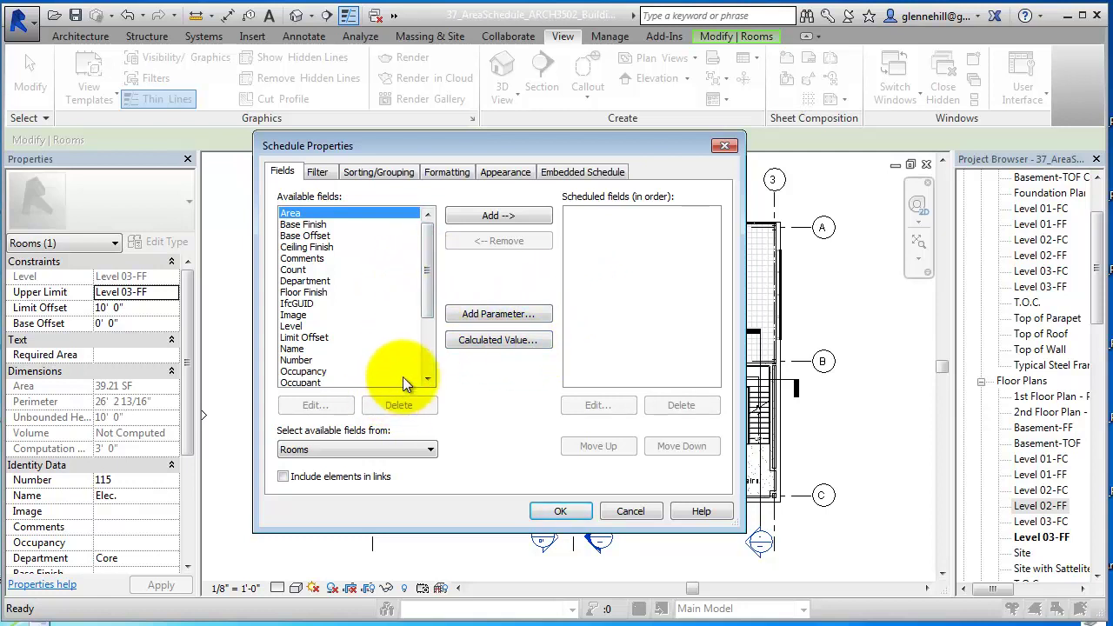
{"action": "mouse_move", "coordinate": [425, 301]}
{"action": "left_mouse_down"}
{"action": "mouse_move", "coordinate": [426, 335]}
{"action": "mouse_move", "coordinate": [425, 309]}
{"action": "left_mouse_up"}
{"action": "left_click", "coordinate": [296, 292]}
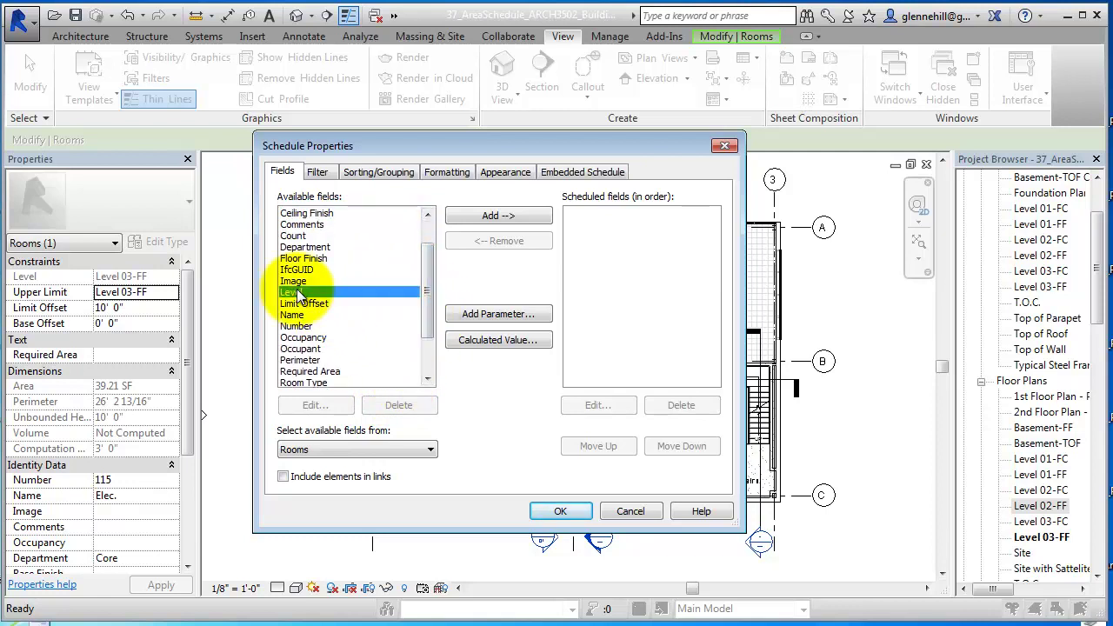
{"action": "left_click", "coordinate": [497, 214]}
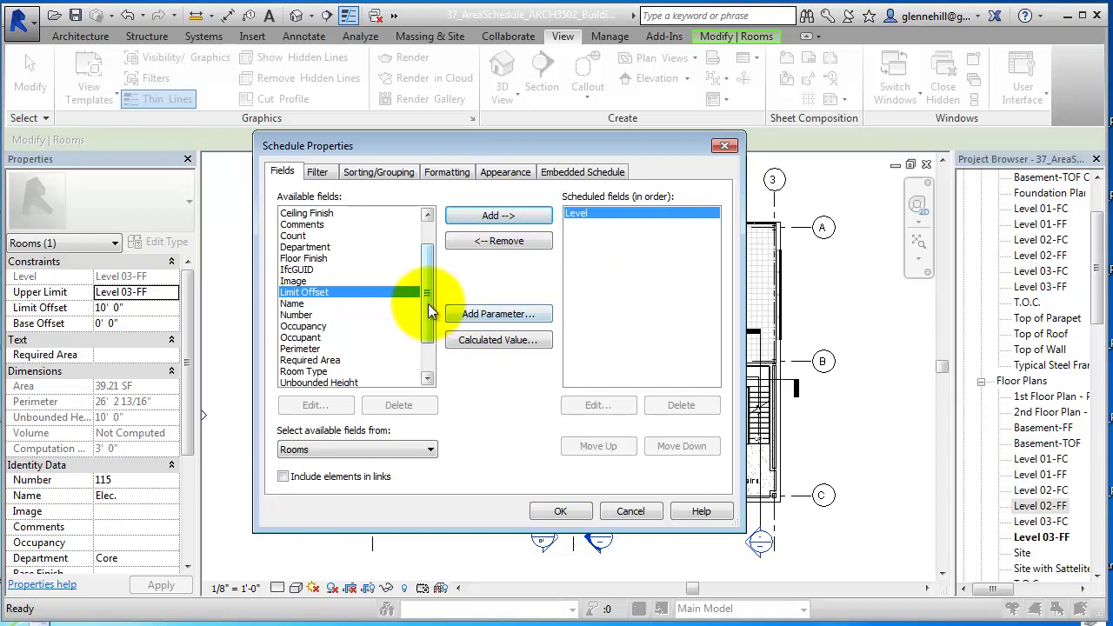
{"action": "left_click", "coordinate": [303, 303]}
{"action": "left_click", "coordinate": [489, 215]}
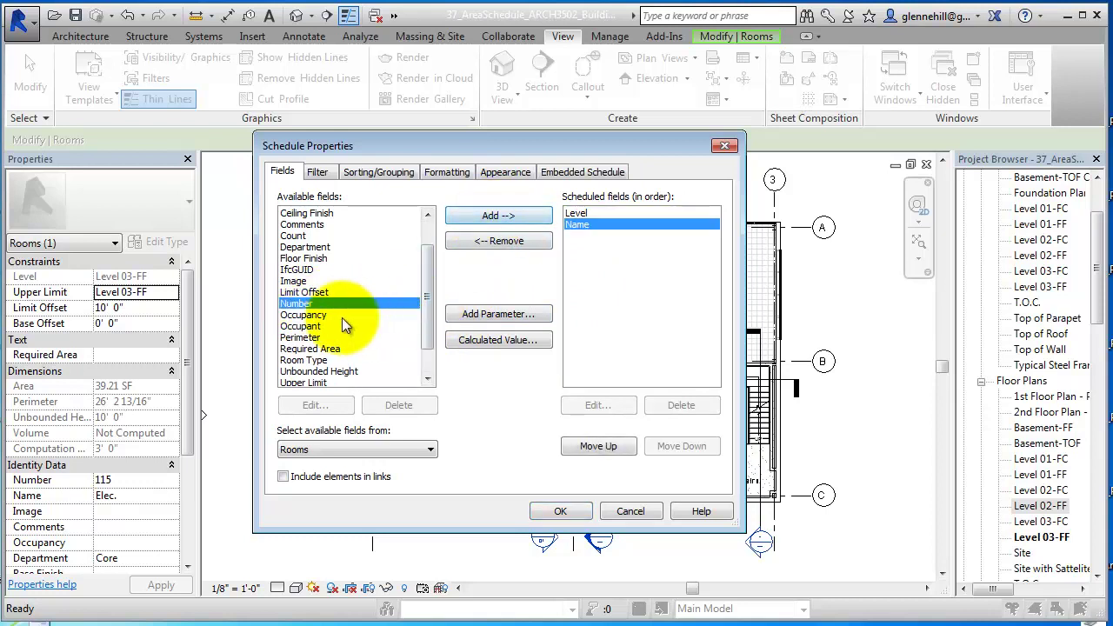
- Add Number and Area after them, then select the Required Area field
{"action": "left_click", "coordinate": [500, 214]}
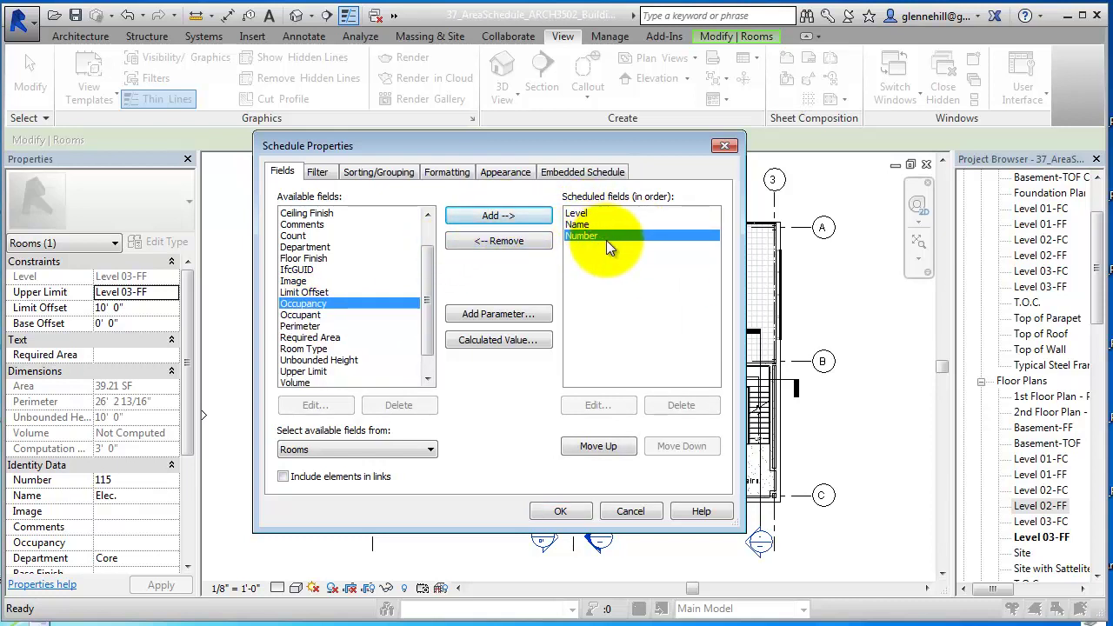
{"action": "scroll", "coordinate": [426, 300], "scroll_direction": "up", "scroll_amount": 1}
{"action": "left_click_drag", "start_coordinate": [426, 300], "coordinate": [426, 254]}
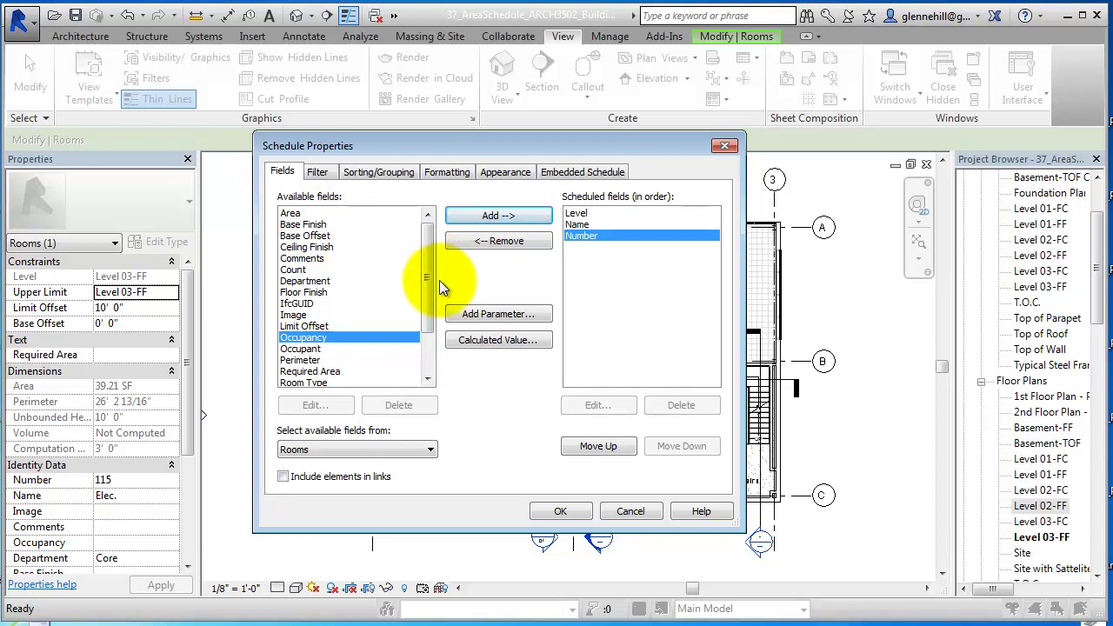
{"action": "mouse_move", "coordinate": [428, 276]}
{"action": "left_mouse_down"}
{"action": "mouse_move", "coordinate": [429, 312]}
{"action": "mouse_move", "coordinate": [430, 293]}
{"action": "left_mouse_up"}
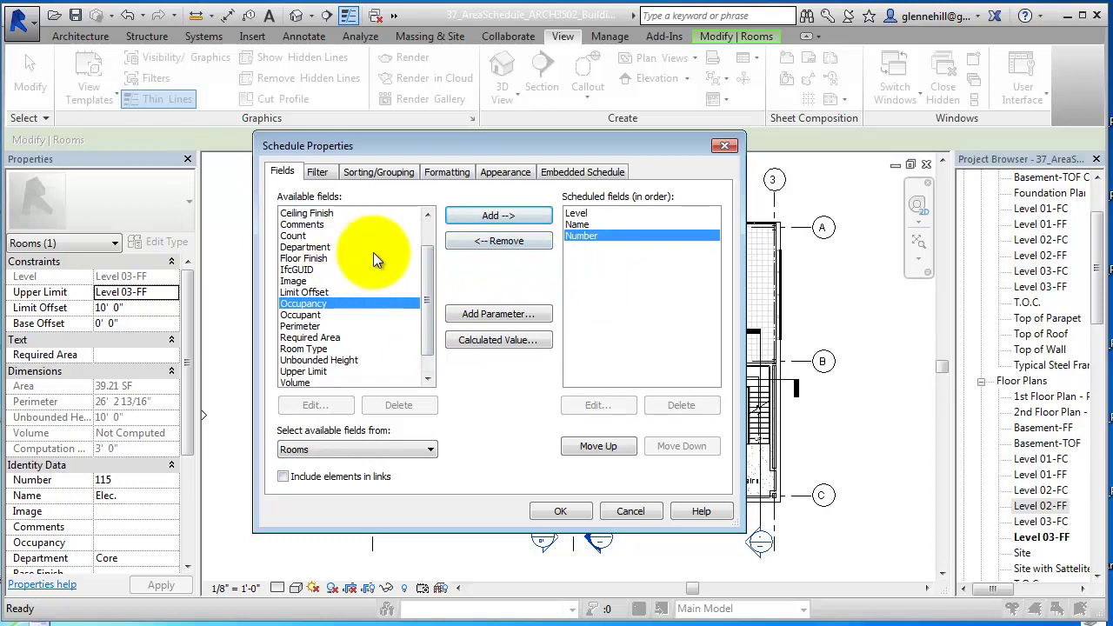
{"action": "left_click_drag", "start_coordinate": [429, 284], "coordinate": [359, 232]}
{"action": "left_click", "coordinate": [290, 213]}
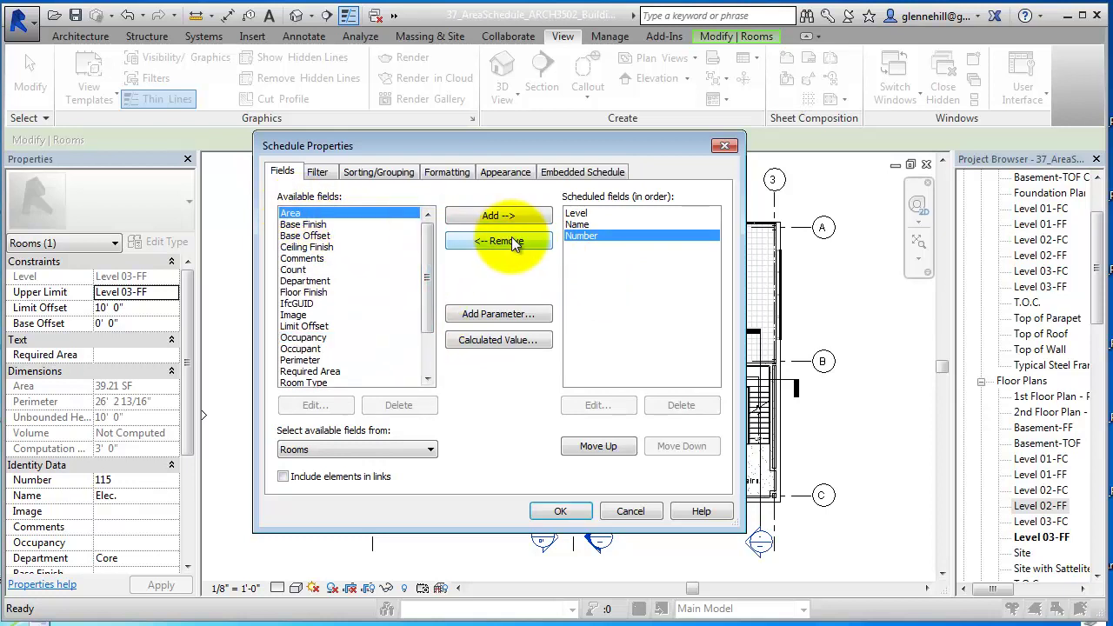
{"action": "left_click", "coordinate": [494, 219]}
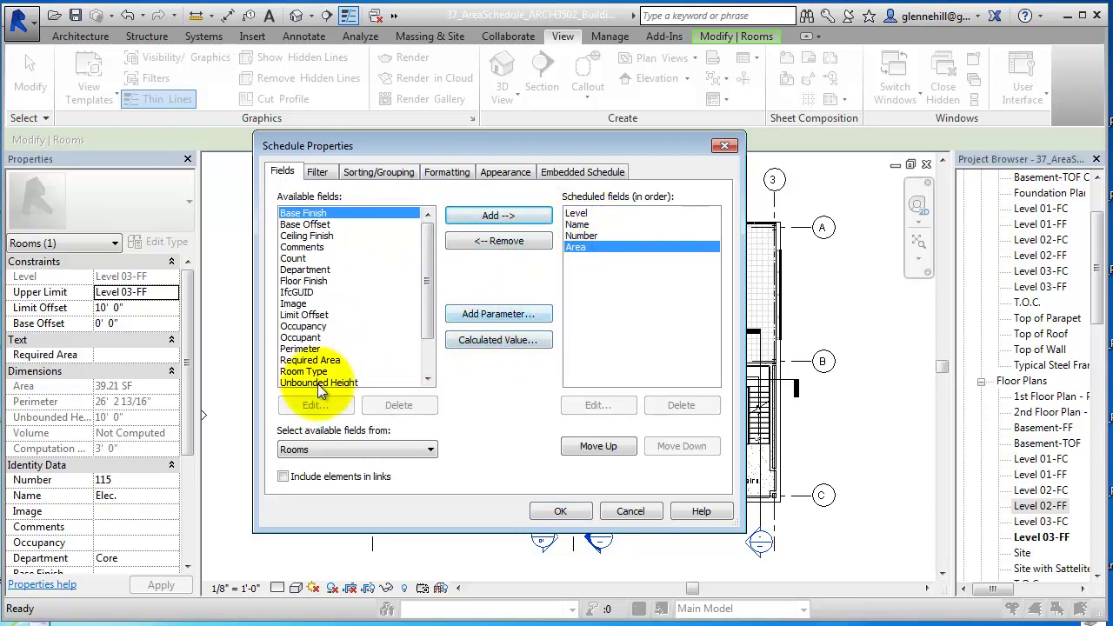
{"action": "left_click", "coordinate": [329, 360]}
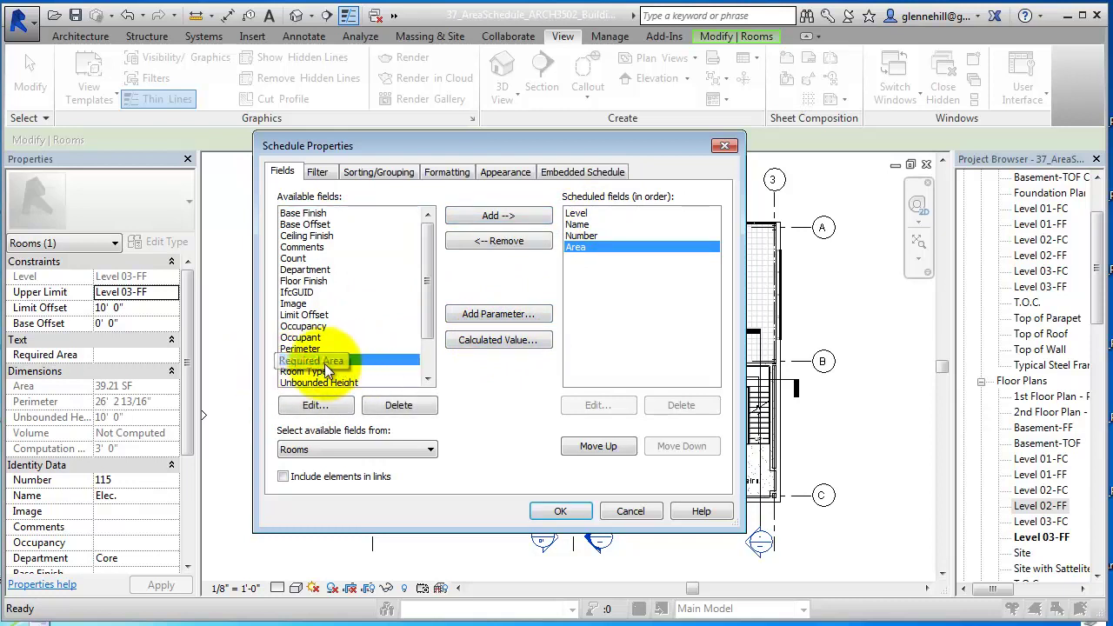
- Define a new Area Required parameter with Common discipline and Area as its type
{"action": "left_click", "coordinate": [493, 313]}
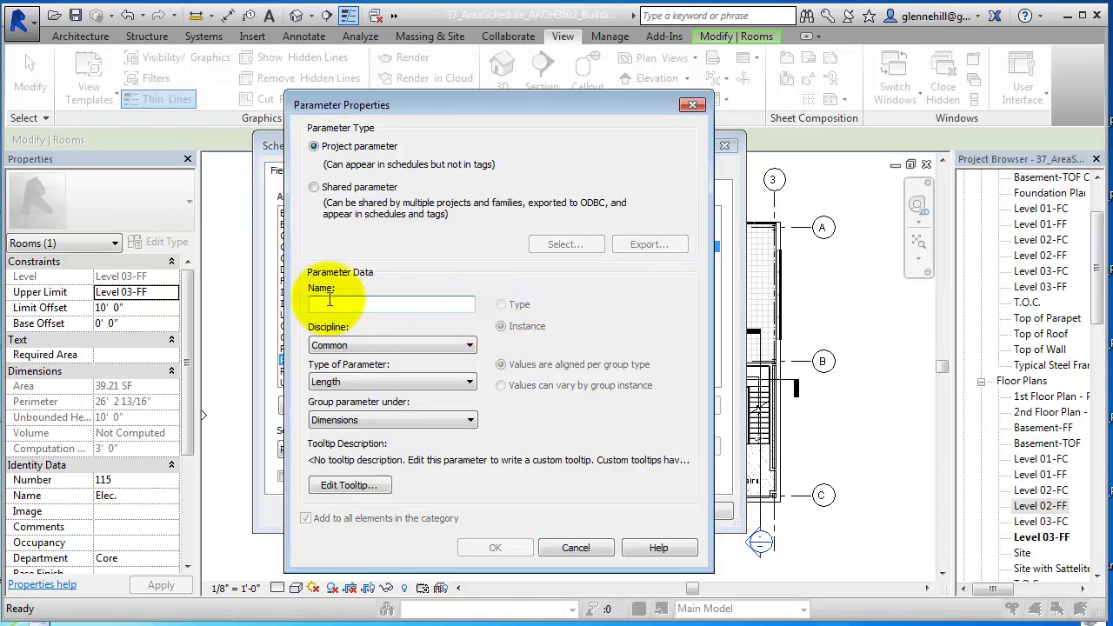
{"action": "type", "text": "Area R"}
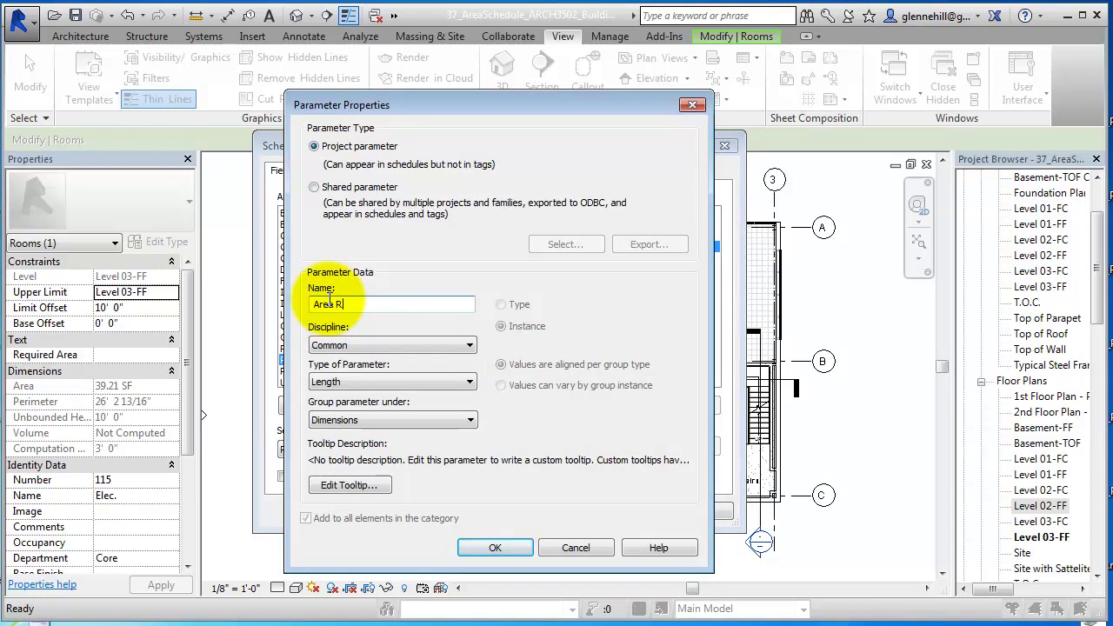
{"action": "type", "text": "equier"}
{"action": "left_click", "coordinate": [347, 342]}
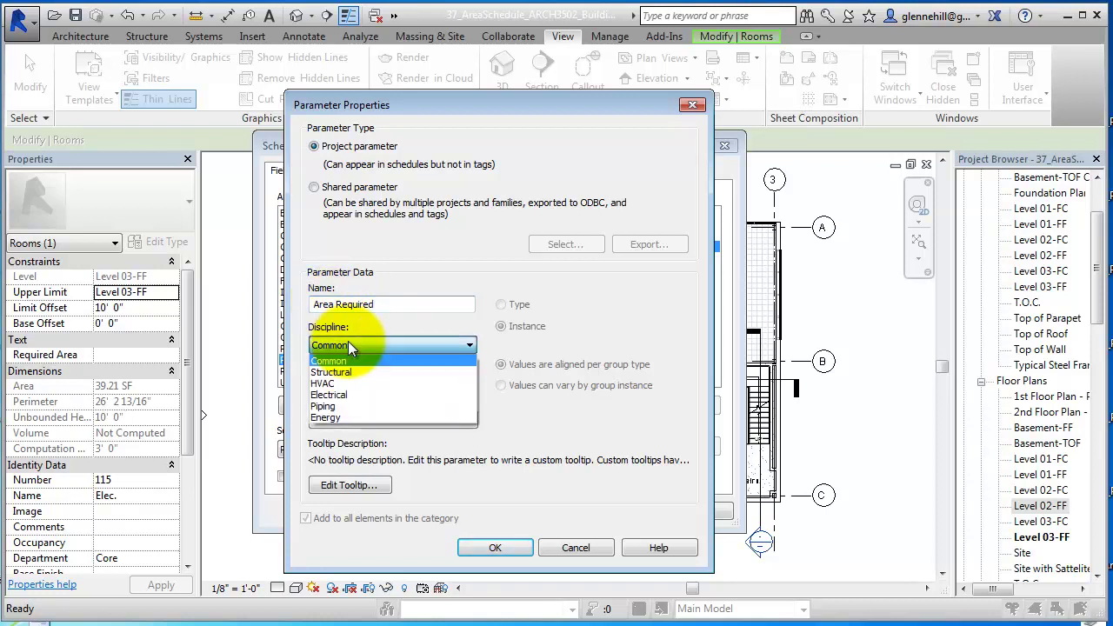
{"action": "left_click", "coordinate": [346, 360]}
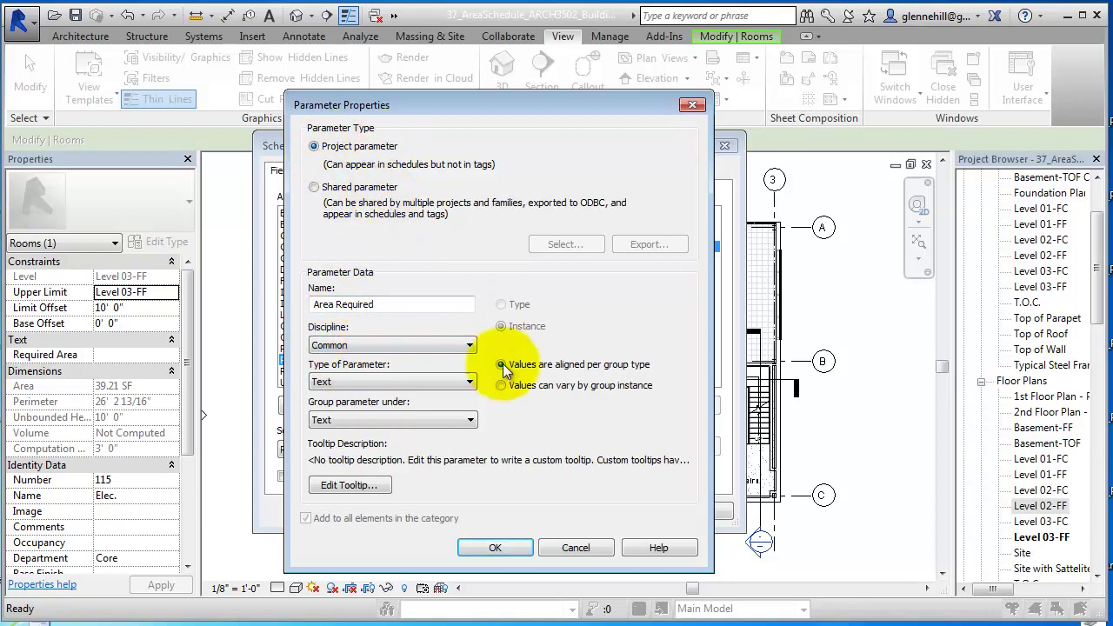
{"action": "left_click", "coordinate": [352, 380]}
{"action": "left_click", "coordinate": [352, 380]}
{"action": "left_click", "coordinate": [352, 381]}
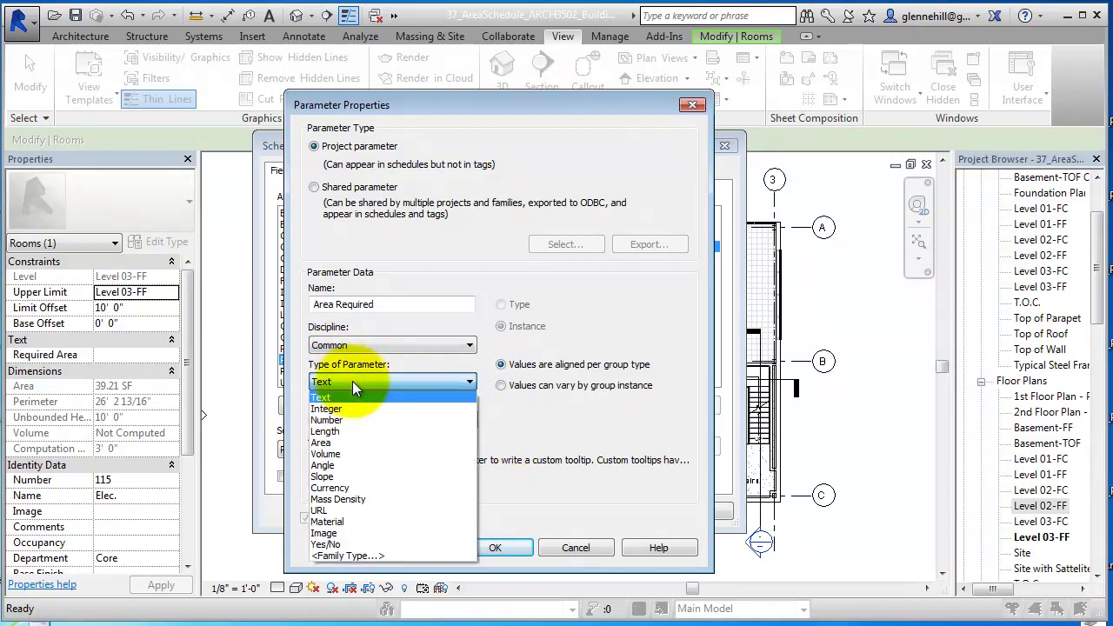
{"action": "left_click", "coordinate": [321, 443]}
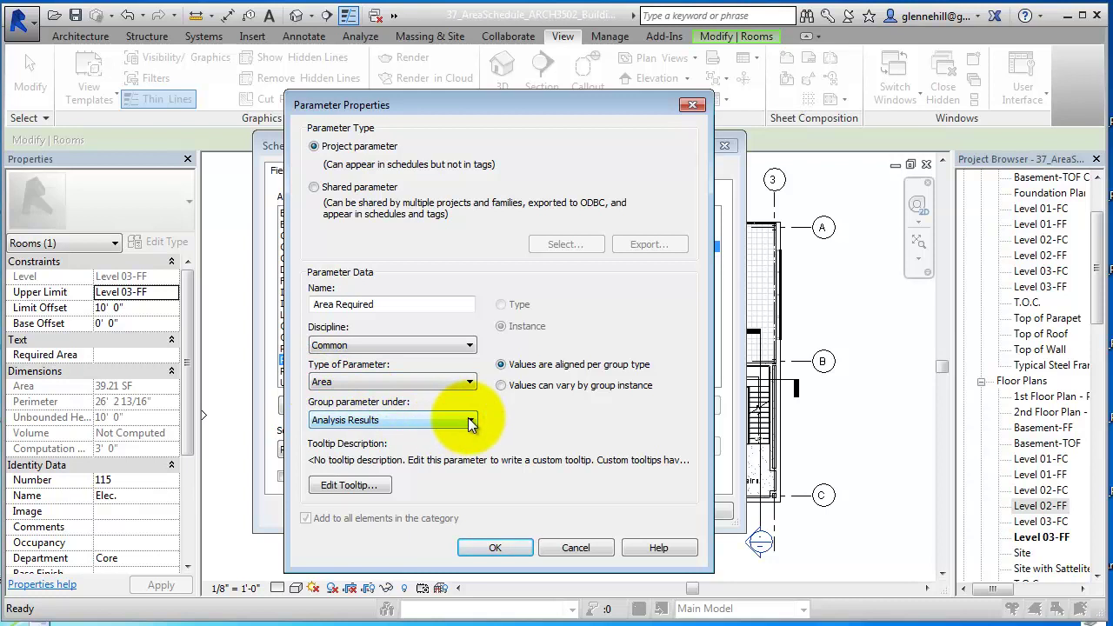
- Group Area Required under General and confirm to add its column to the schedule
{"action": "left_click", "coordinate": [400, 421]}
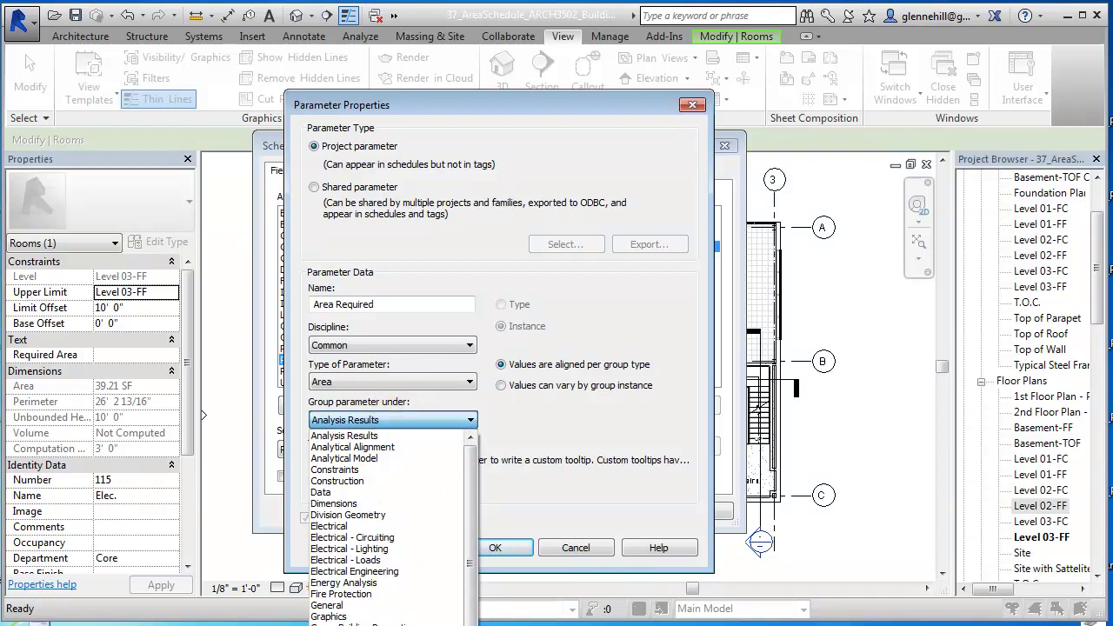
{"action": "left_click", "coordinate": [983, 376]}
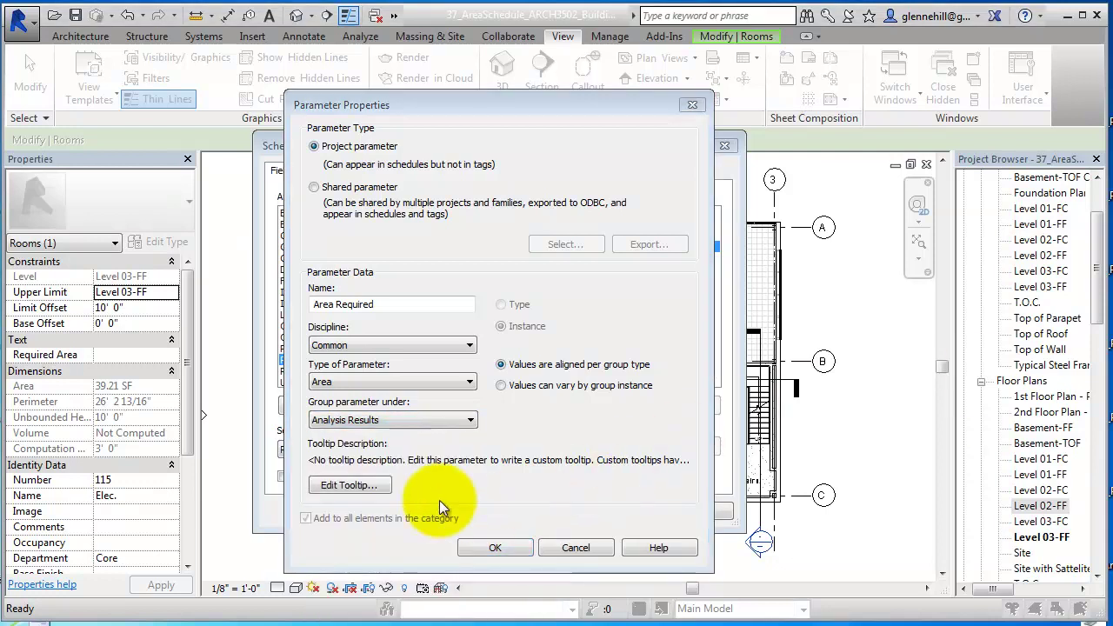
{"action": "left_click", "coordinate": [367, 432]}
{"action": "left_click", "coordinate": [400, 422]}
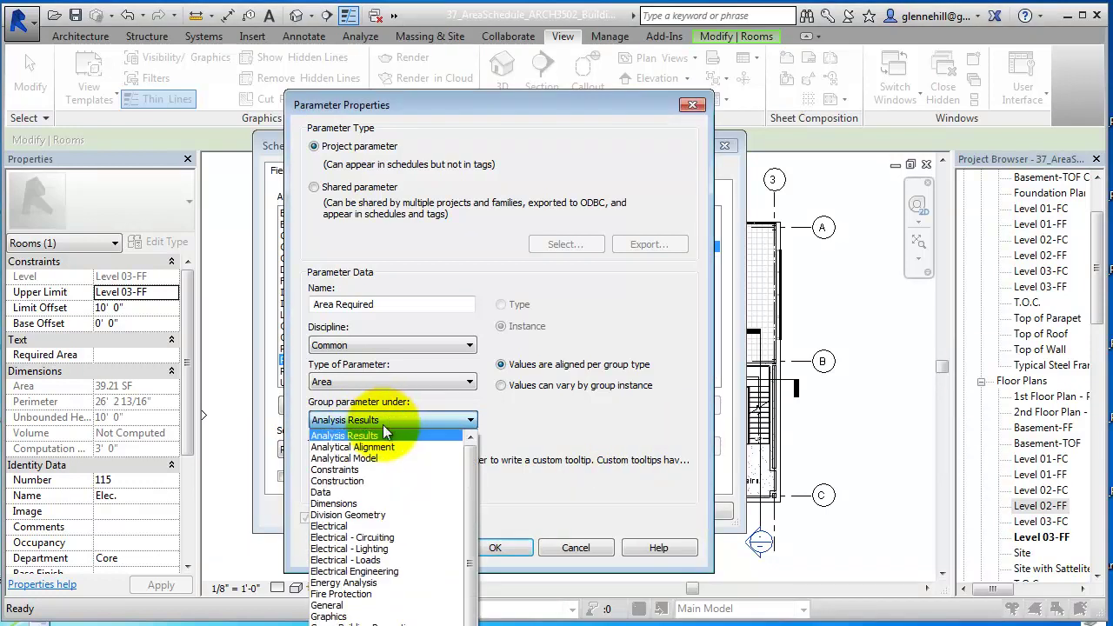
{"action": "left_click", "coordinate": [334, 606]}
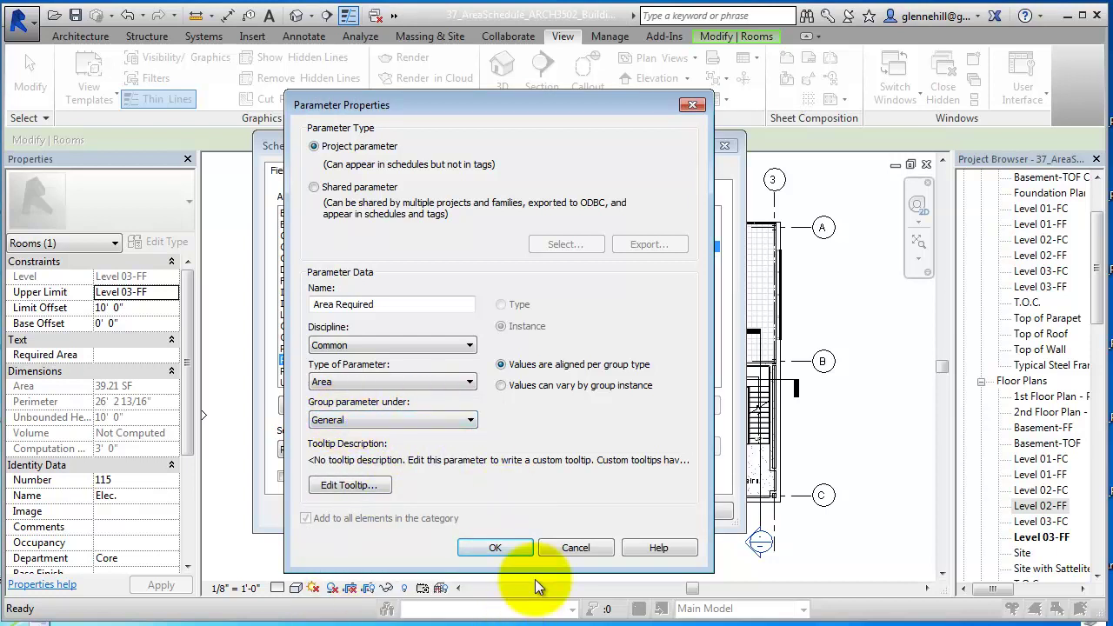
{"action": "left_click", "coordinate": [496, 548]}
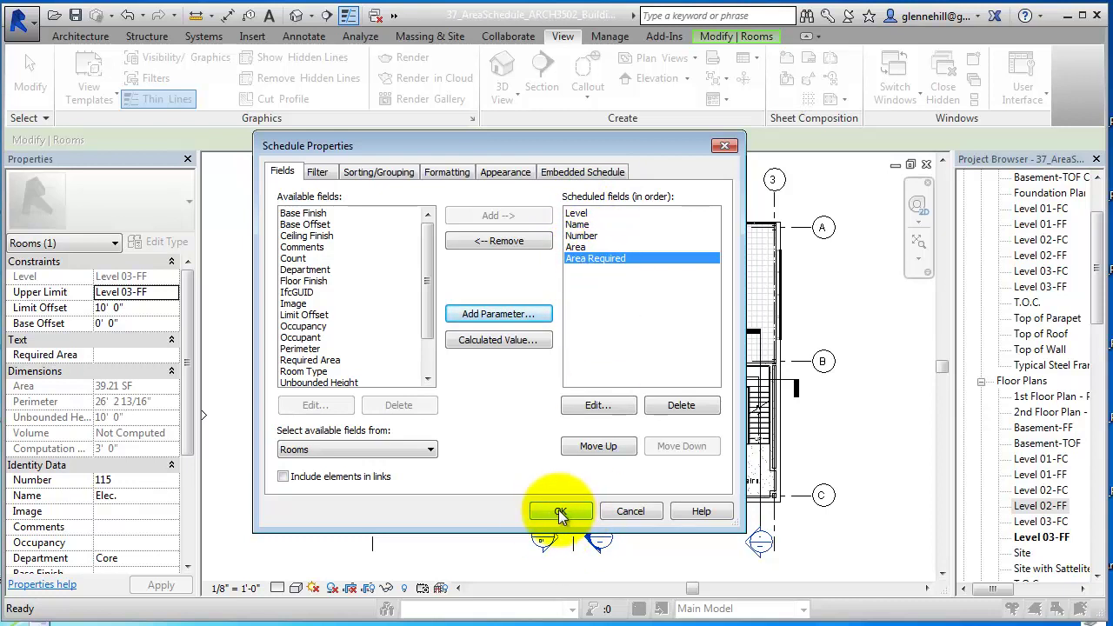
{"action": "left_click", "coordinate": [561, 512]}
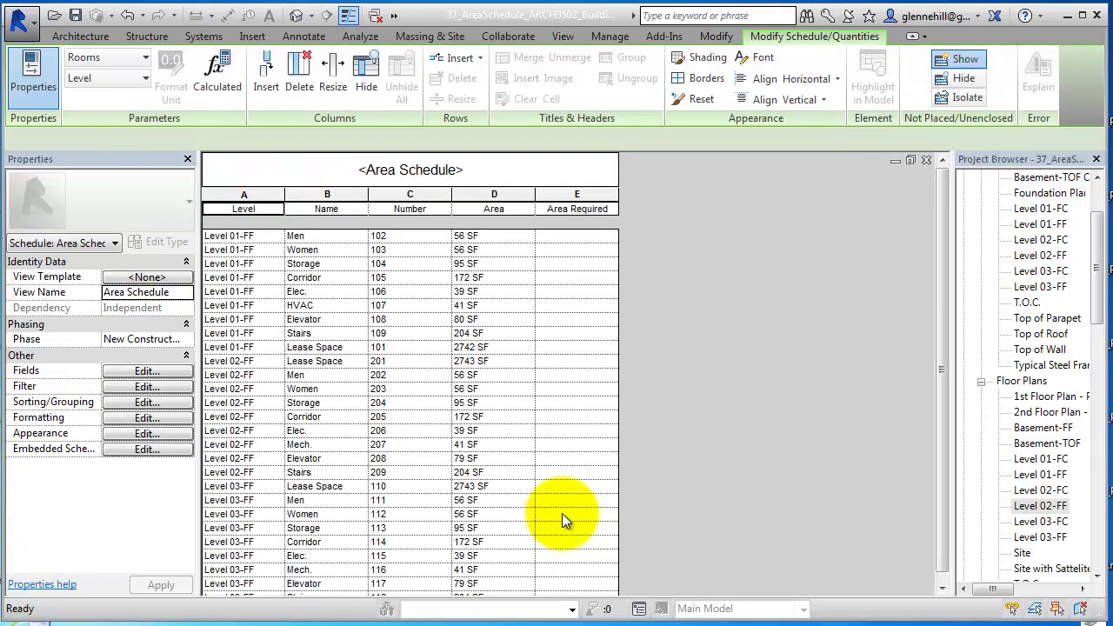
{"action": "left_click", "coordinate": [410, 347]}
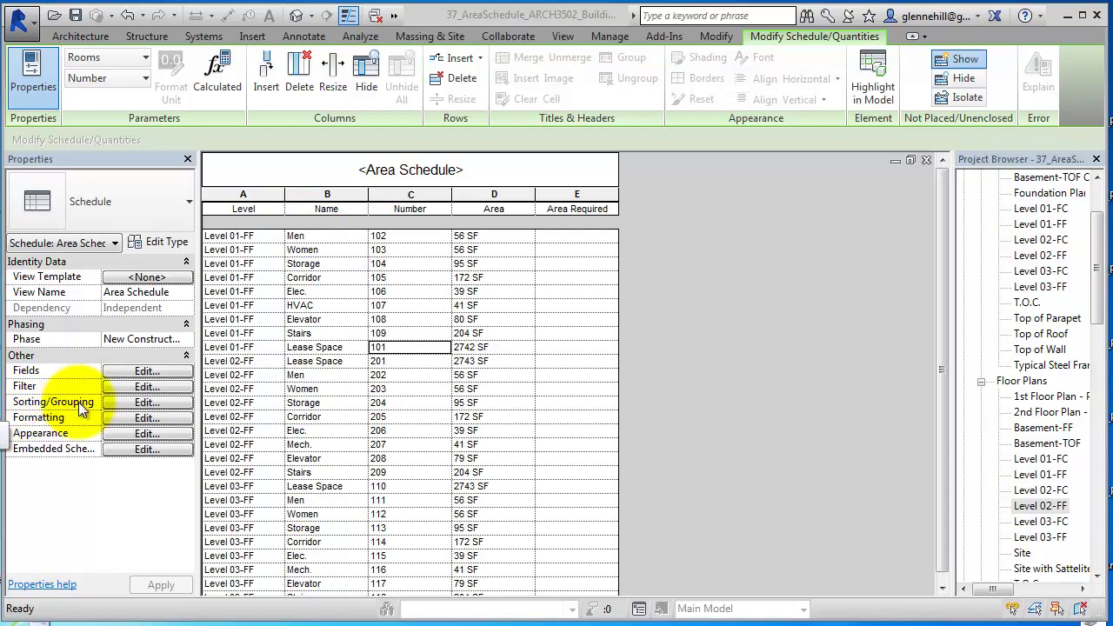
- Sort by Level with a 'Title, count, and totals' footer, then by Number
{"action": "left_click", "coordinate": [139, 402]}
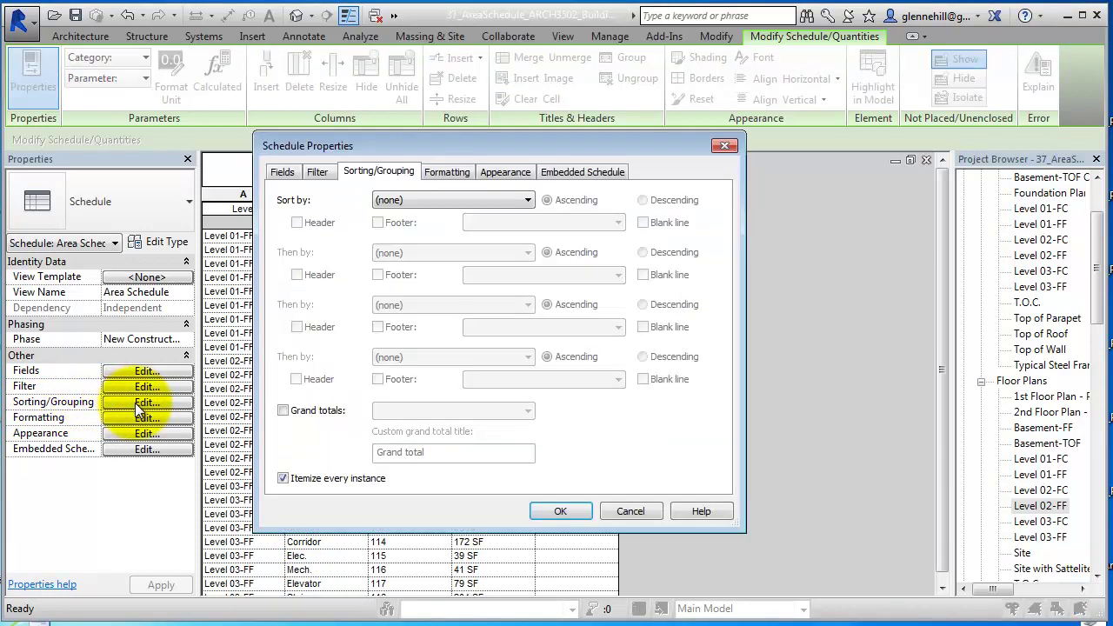
{"action": "left_click", "coordinate": [436, 199]}
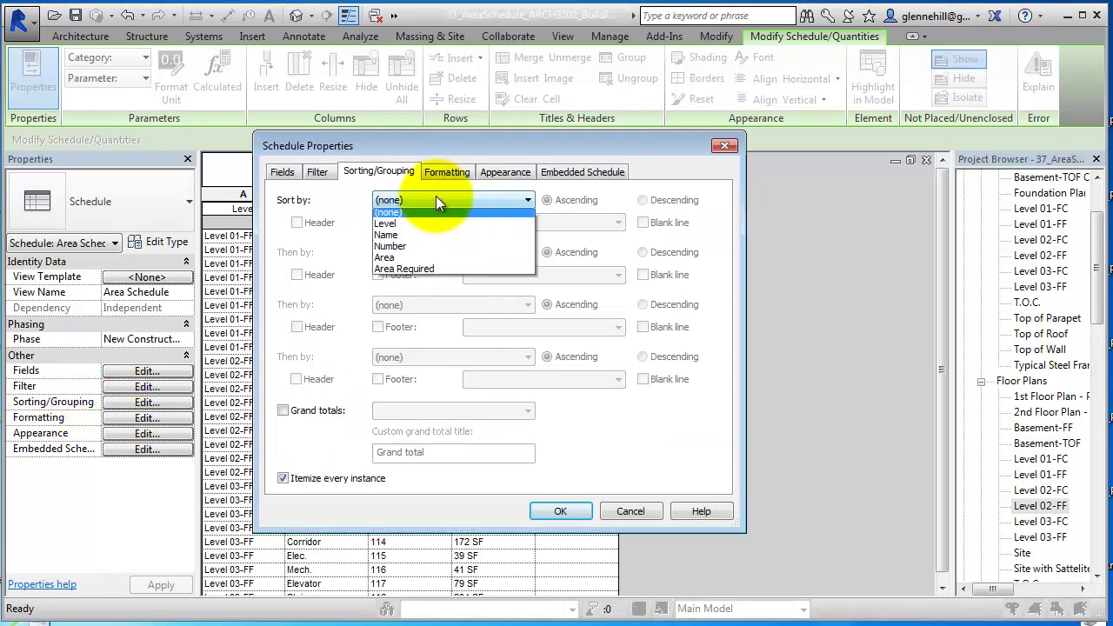
{"action": "left_click", "coordinate": [387, 227]}
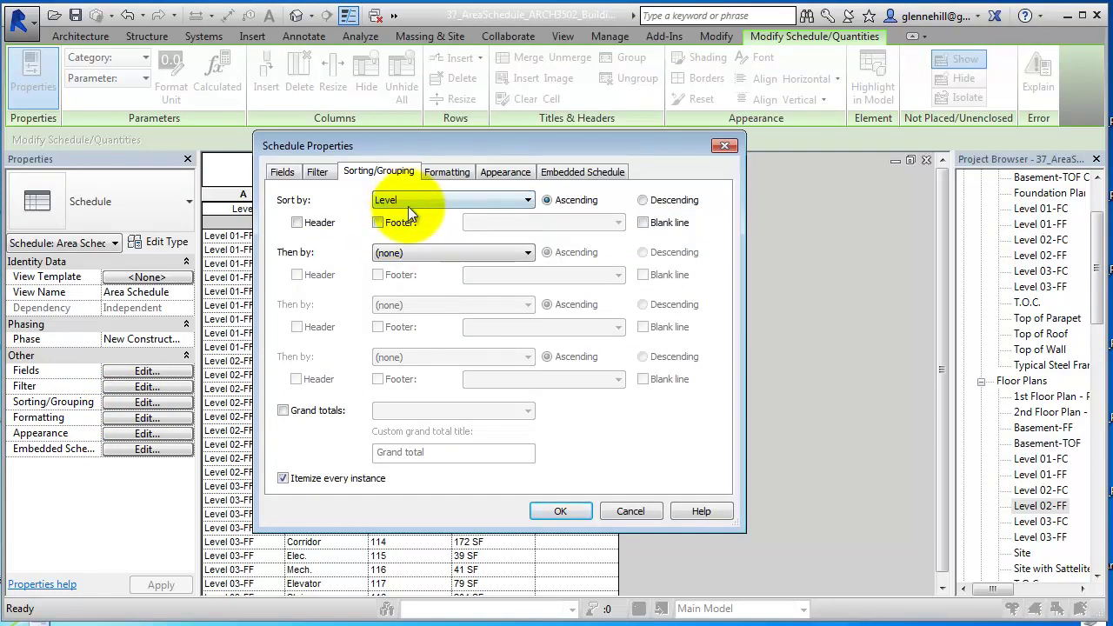
{"action": "left_click", "coordinate": [379, 223]}
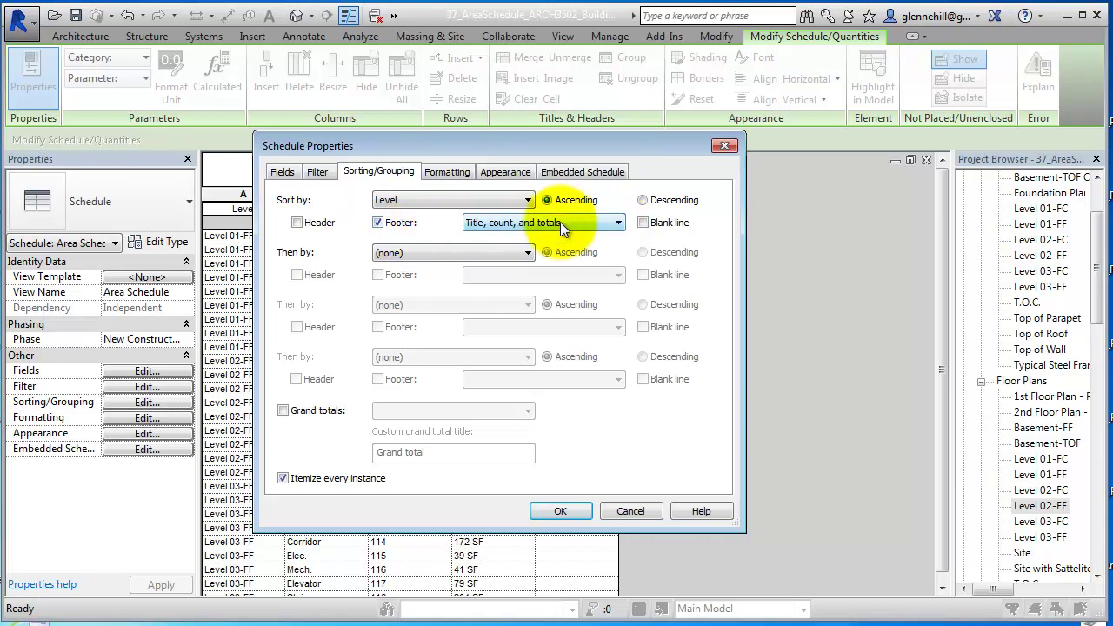
{"action": "left_click", "coordinate": [388, 254]}
{"action": "left_click", "coordinate": [400, 303]}
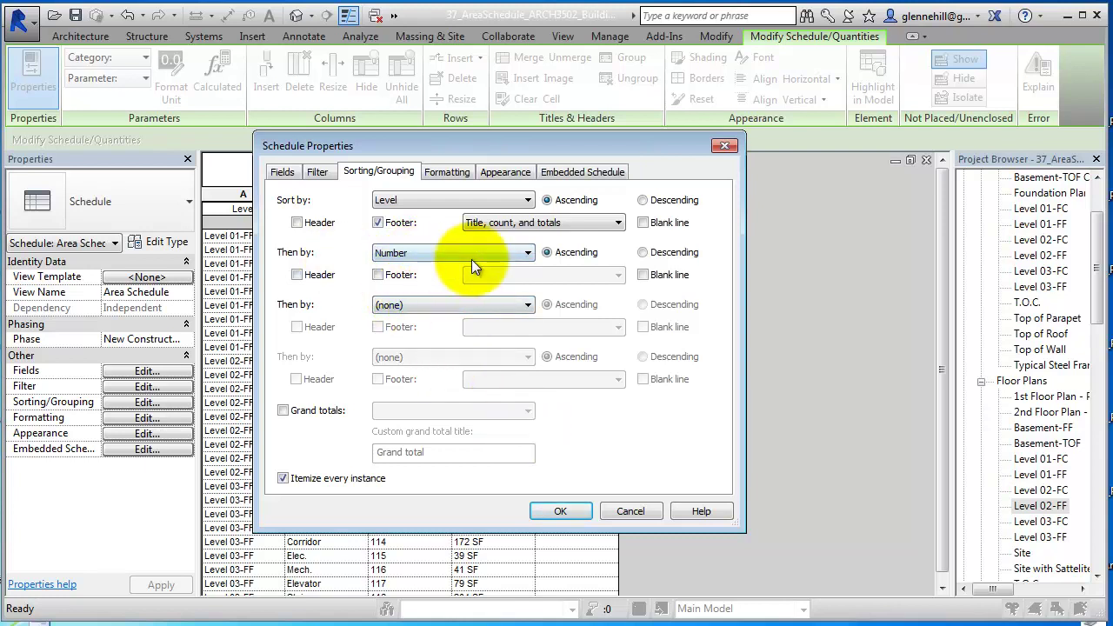
{"action": "left_click", "coordinate": [560, 511]}
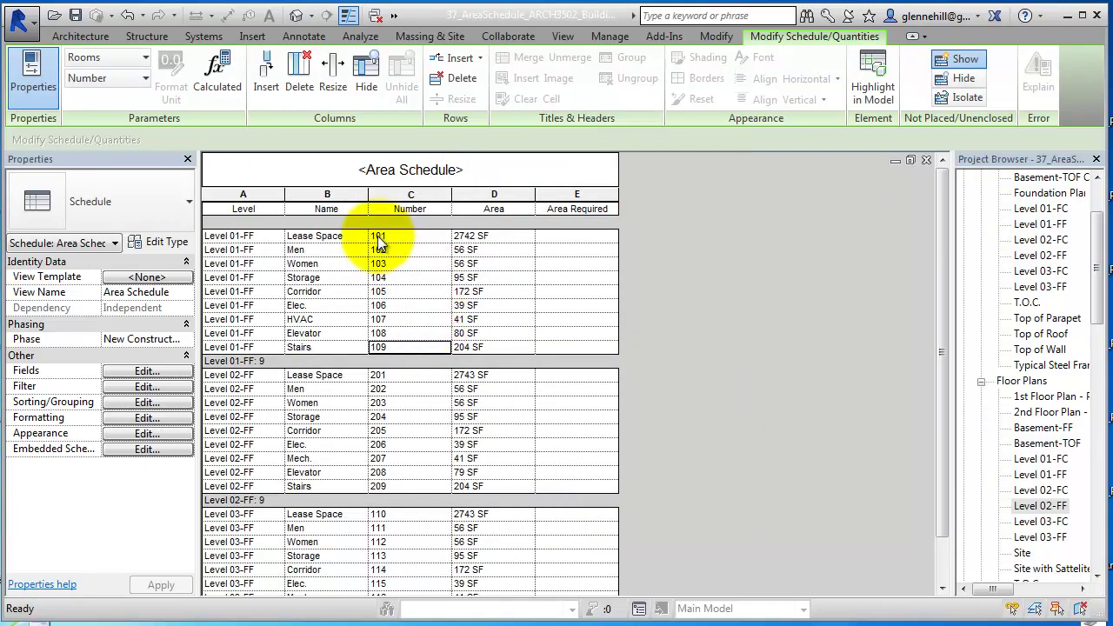
{"action": "left_click", "coordinate": [157, 402]}
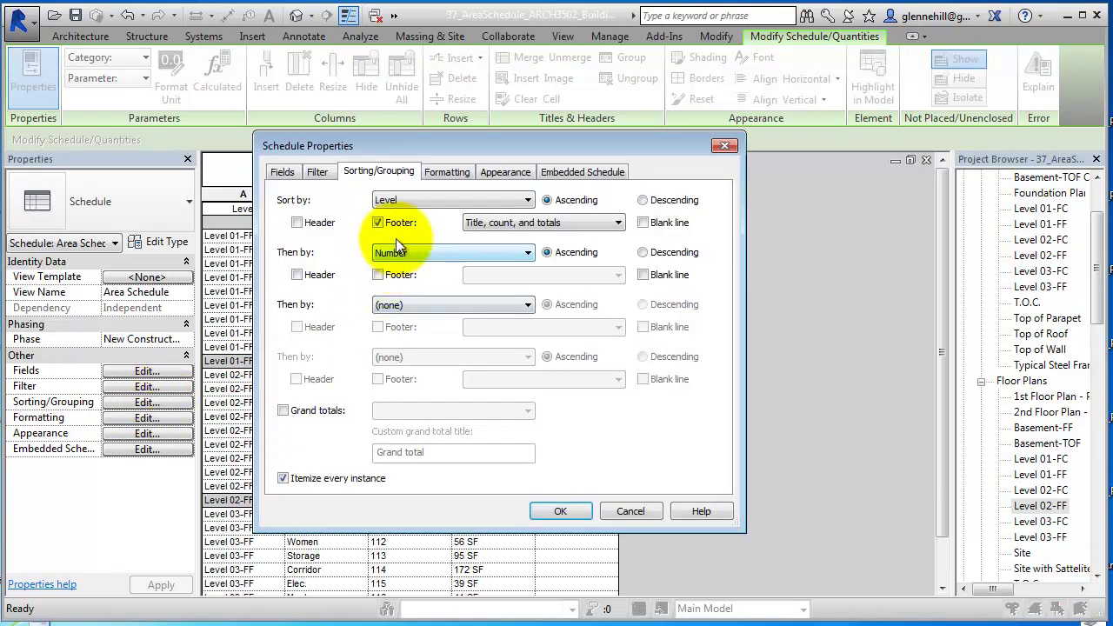
{"action": "left_click", "coordinate": [558, 514]}
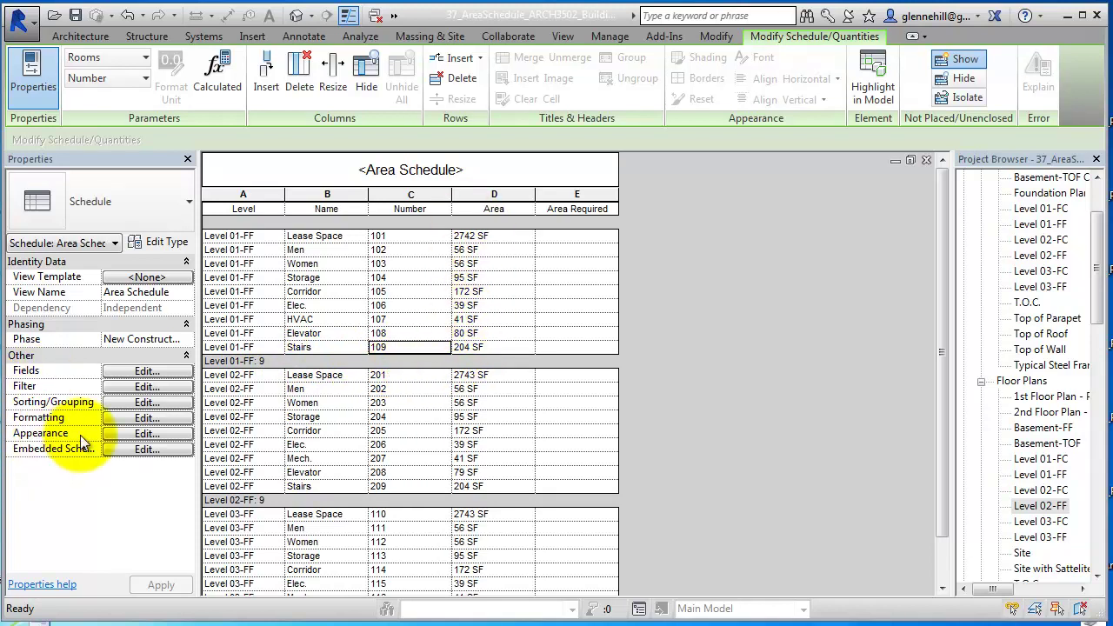
- Set the Area field's alignment to Right in the schedule's Formatting settings
{"action": "left_click", "coordinate": [130, 418]}
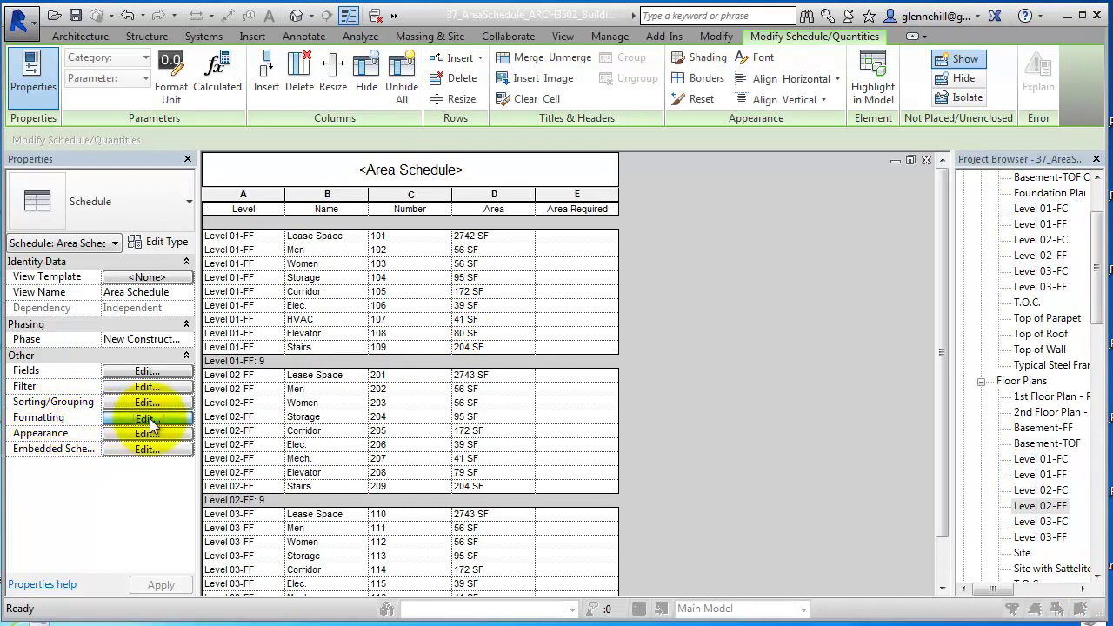
{"action": "left_click", "coordinate": [292, 245]}
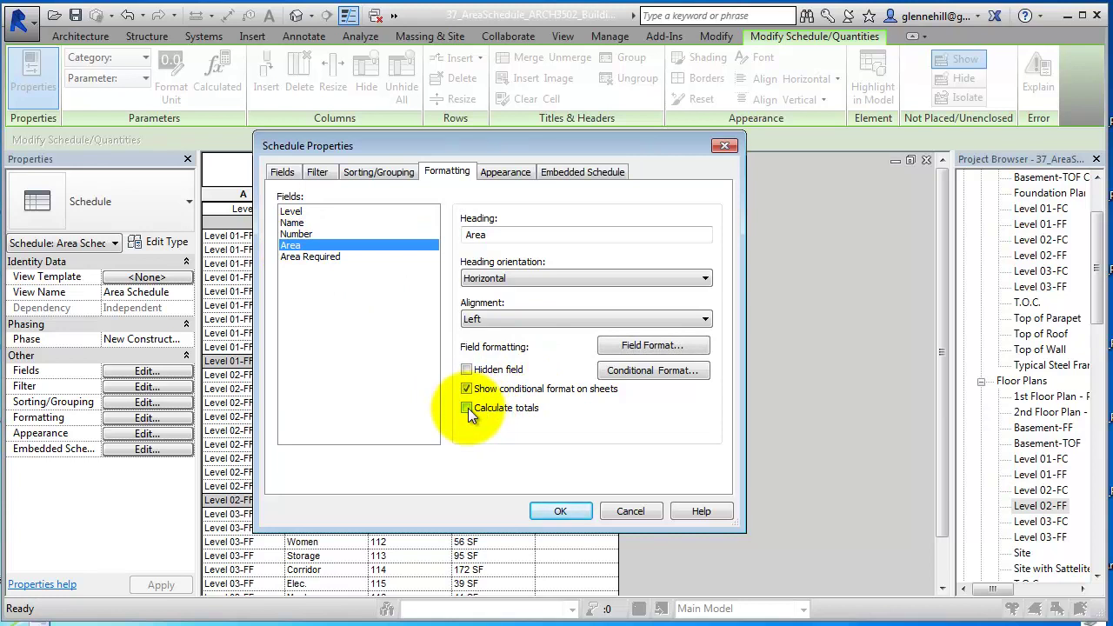
{"action": "left_click", "coordinate": [482, 318]}
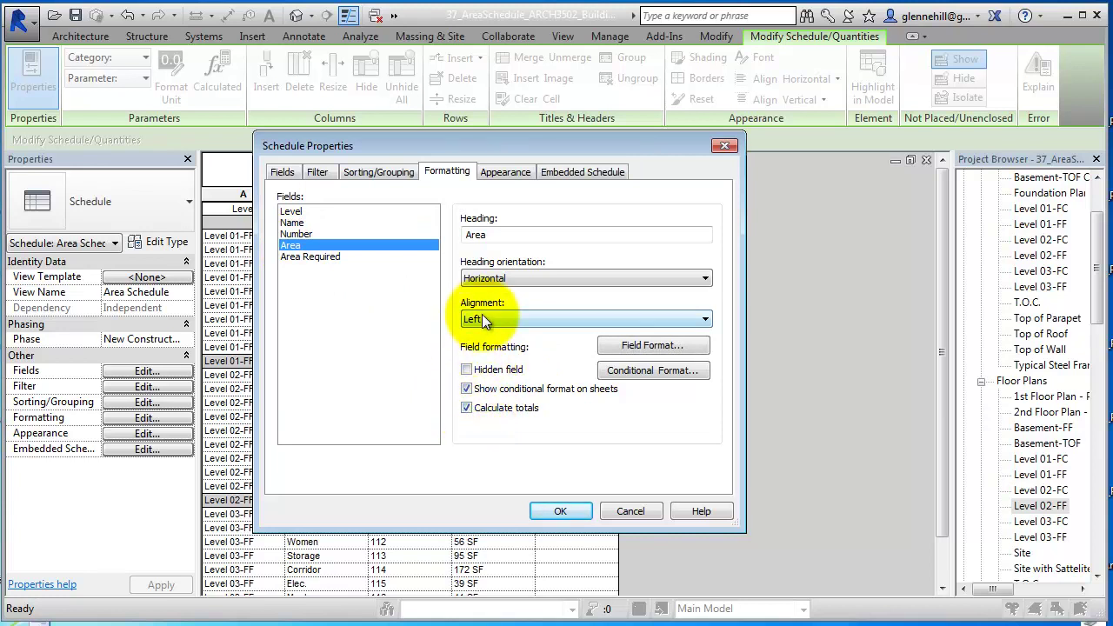
{"action": "left_click", "coordinate": [493, 358]}
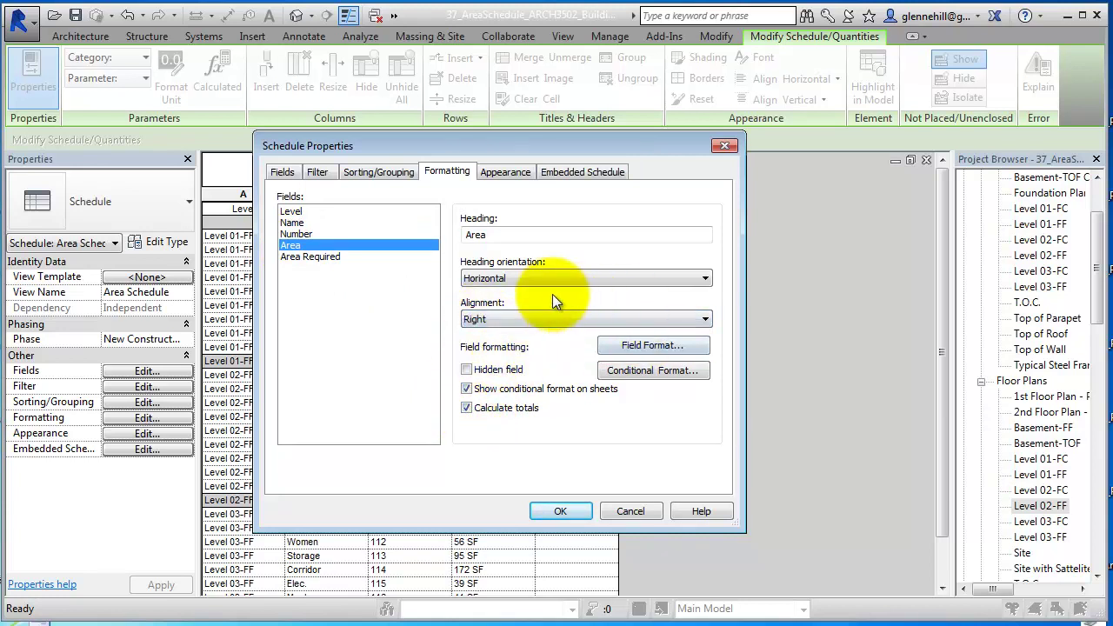
{"action": "left_click", "coordinate": [562, 512]}
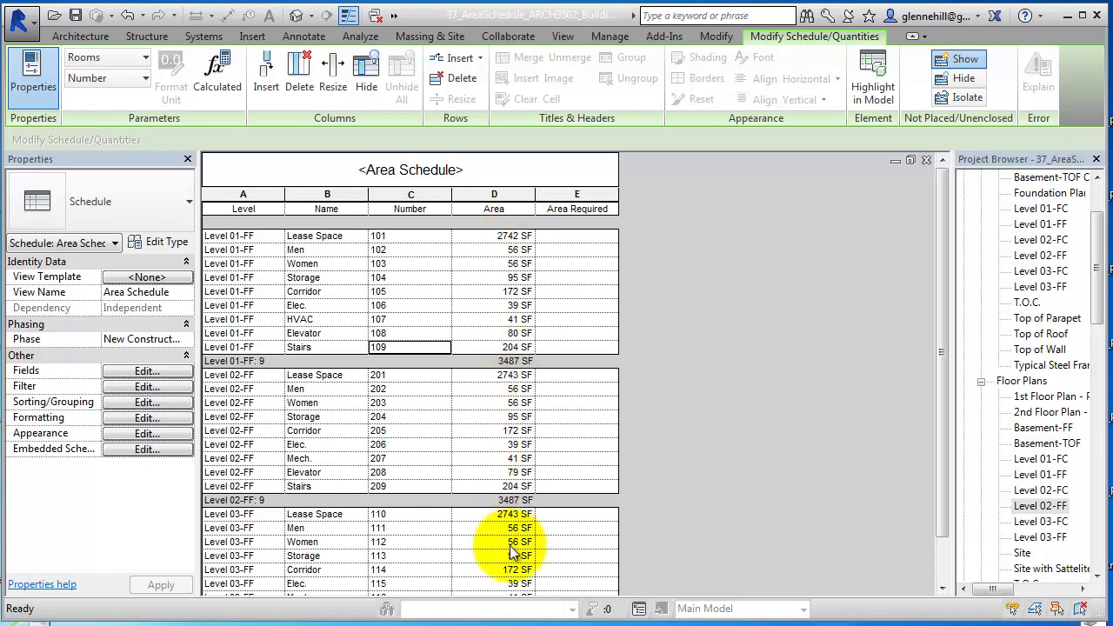
- Enter 2500 SF as room 101's Area Required value
{"action": "left_click", "coordinate": [571, 542]}
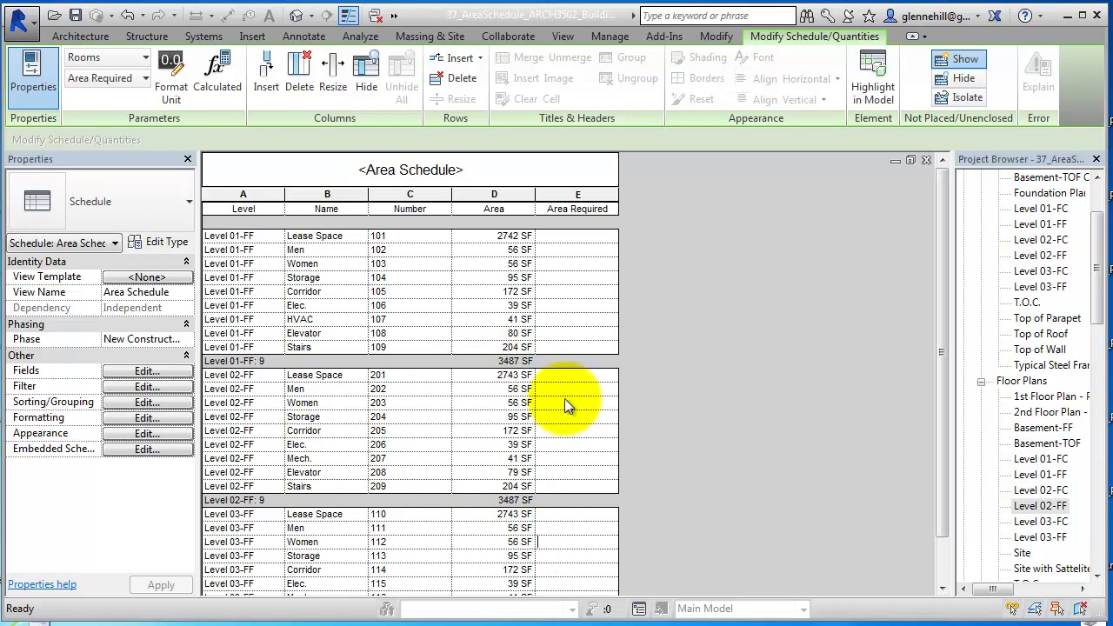
{"action": "left_click", "coordinate": [566, 235]}
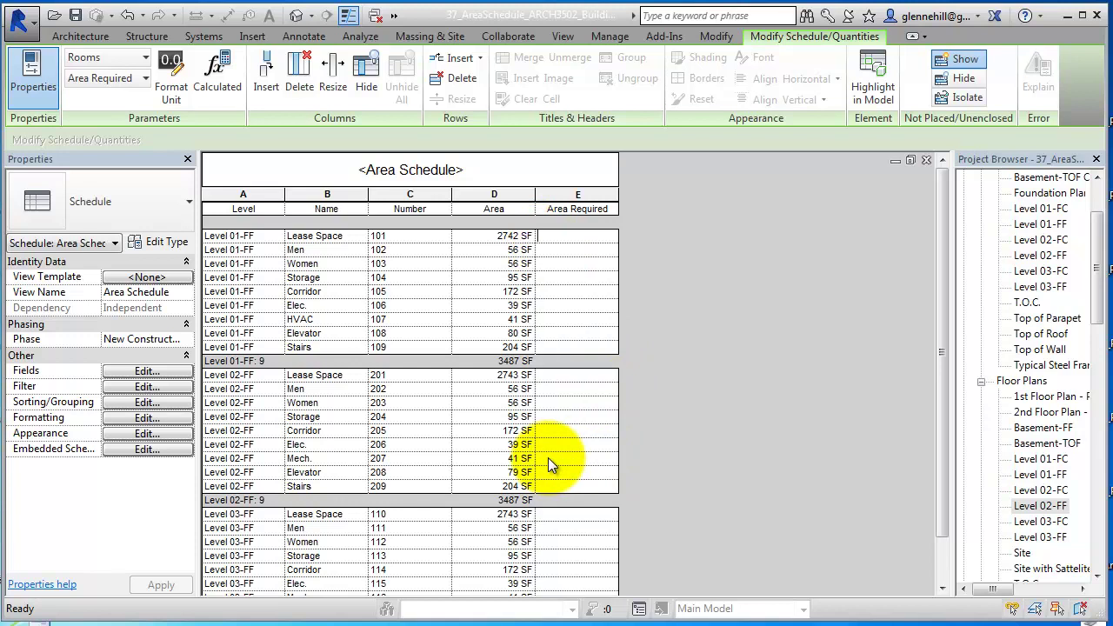
{"action": "key", "text": "Return"}
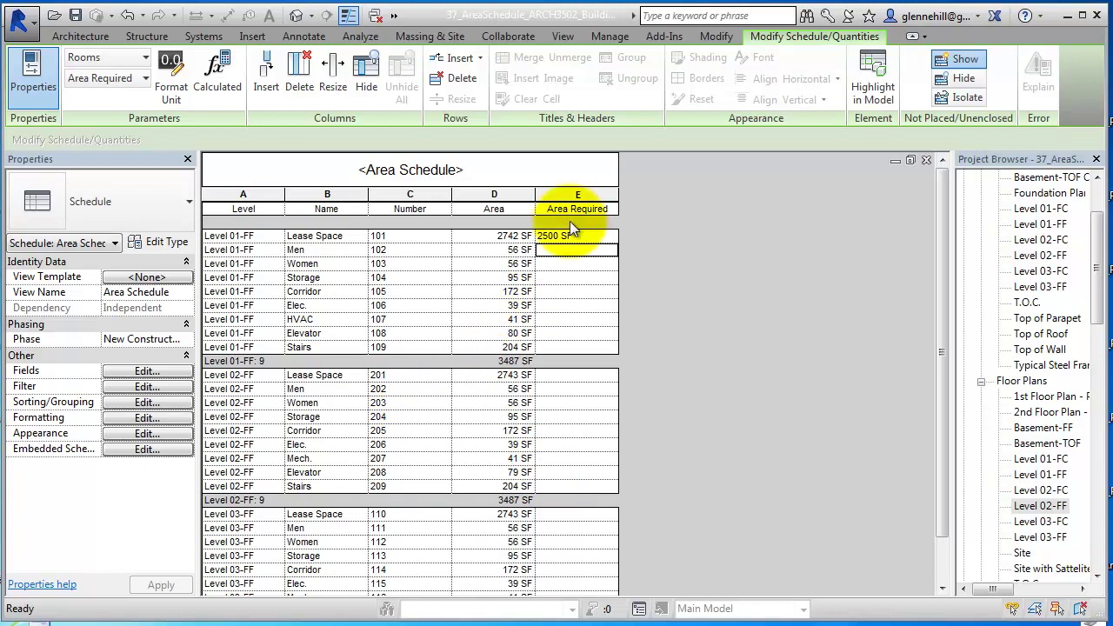
- Float the schedule, then select Lease Space 201 in Level 02-FF and review its properties
{"action": "left_click", "coordinate": [912, 159]}
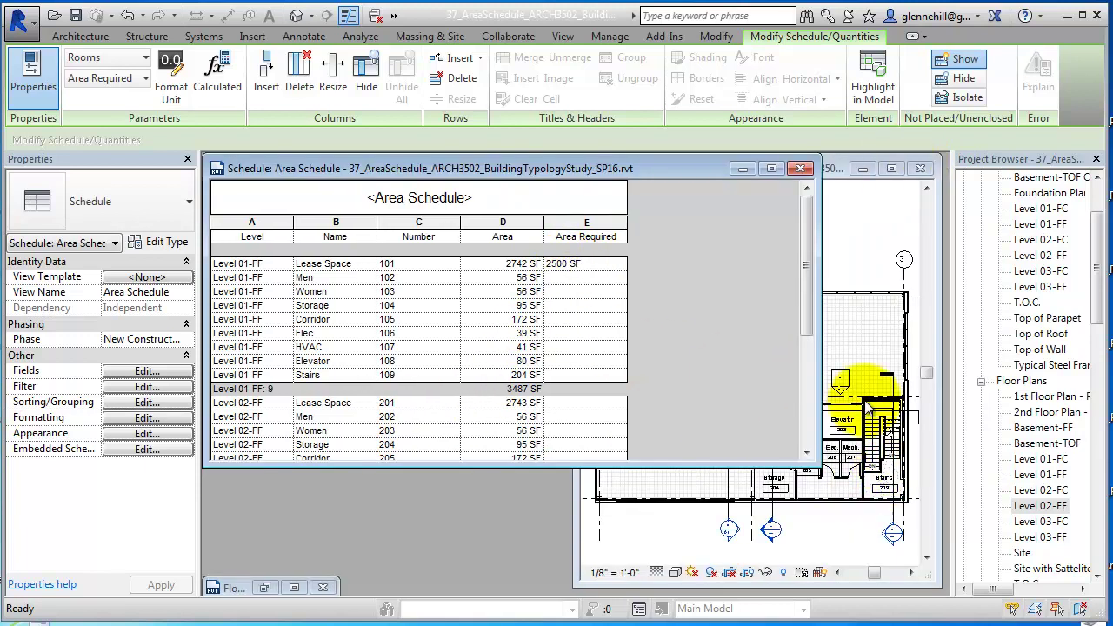
{"action": "left_click", "coordinate": [860, 332]}
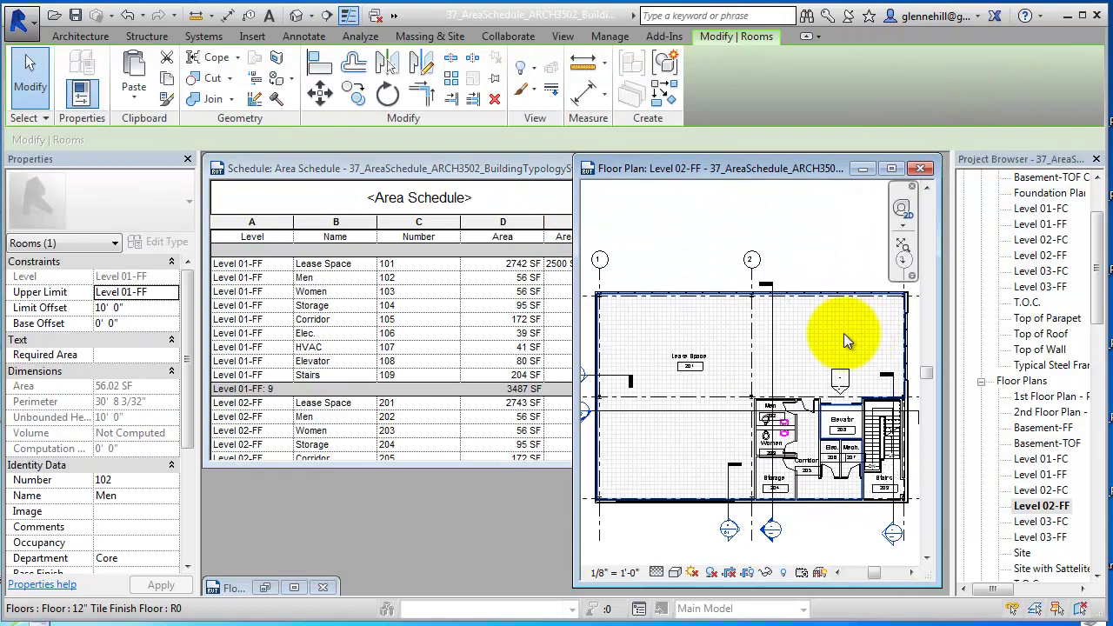
{"action": "left_click", "coordinate": [696, 366]}
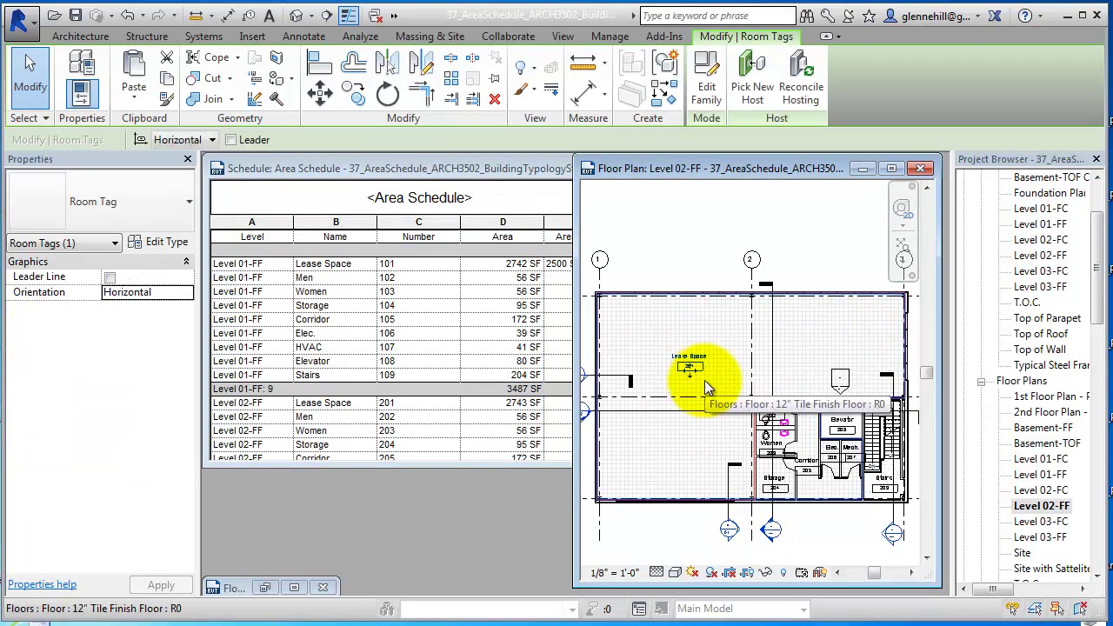
{"action": "key", "text": "Tab"}
{"action": "left_click", "coordinate": [706, 374]}
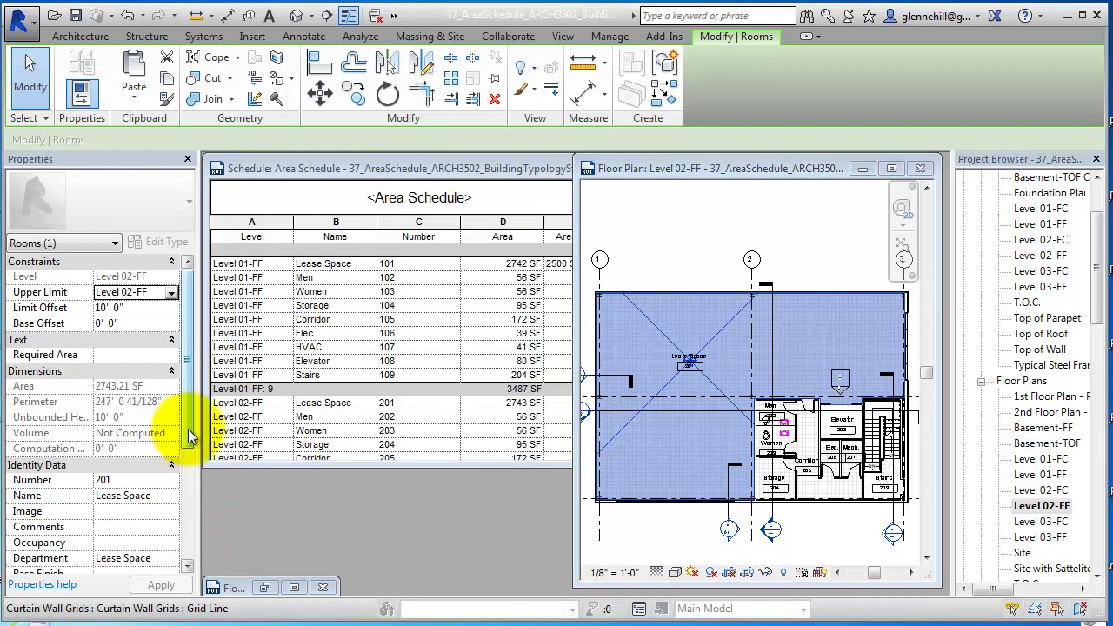
{"action": "left_click_drag", "start_coordinate": [192, 435], "coordinate": [191, 500]}
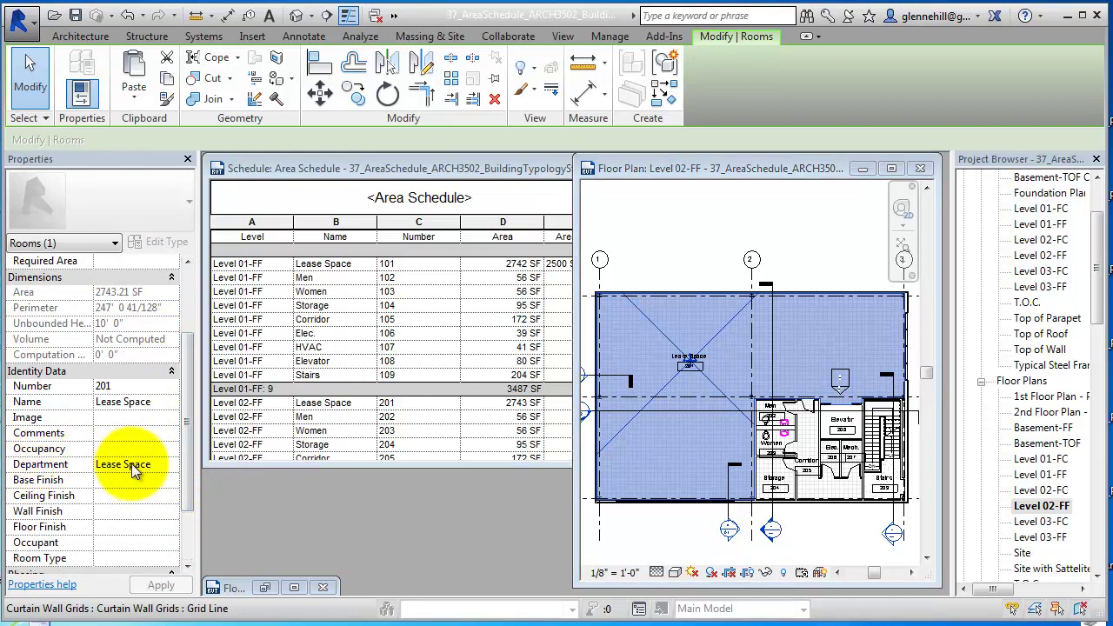
{"action": "scroll", "coordinate": [190, 467], "scroll_direction": "down", "scroll_amount": 2}
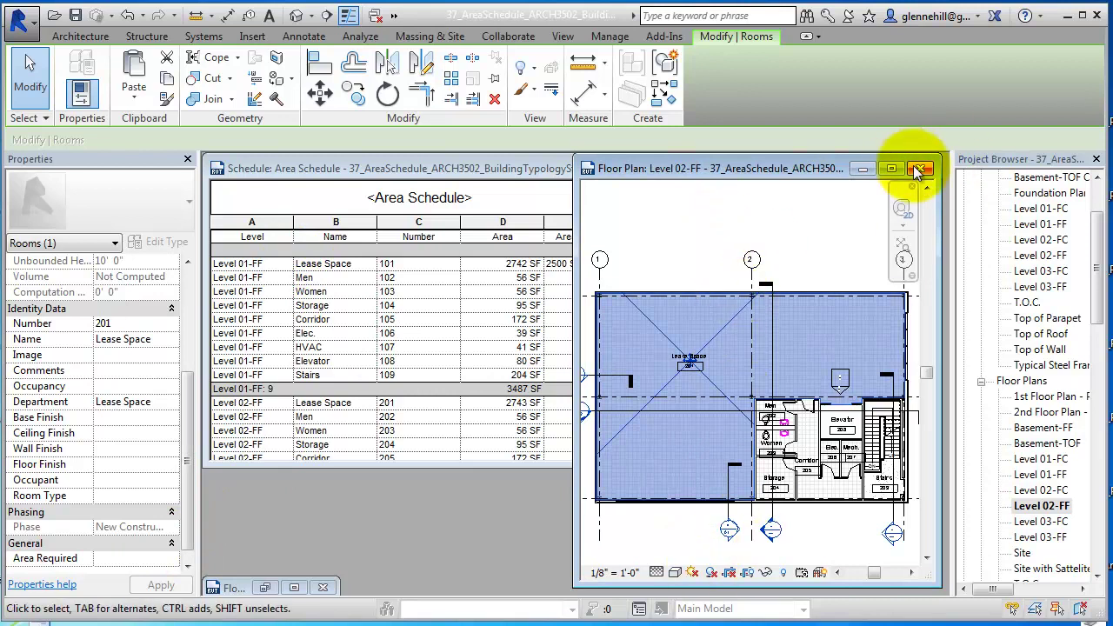
{"action": "left_click", "coordinate": [1059, 476]}
{"action": "double_click", "coordinate": [1059, 476]}
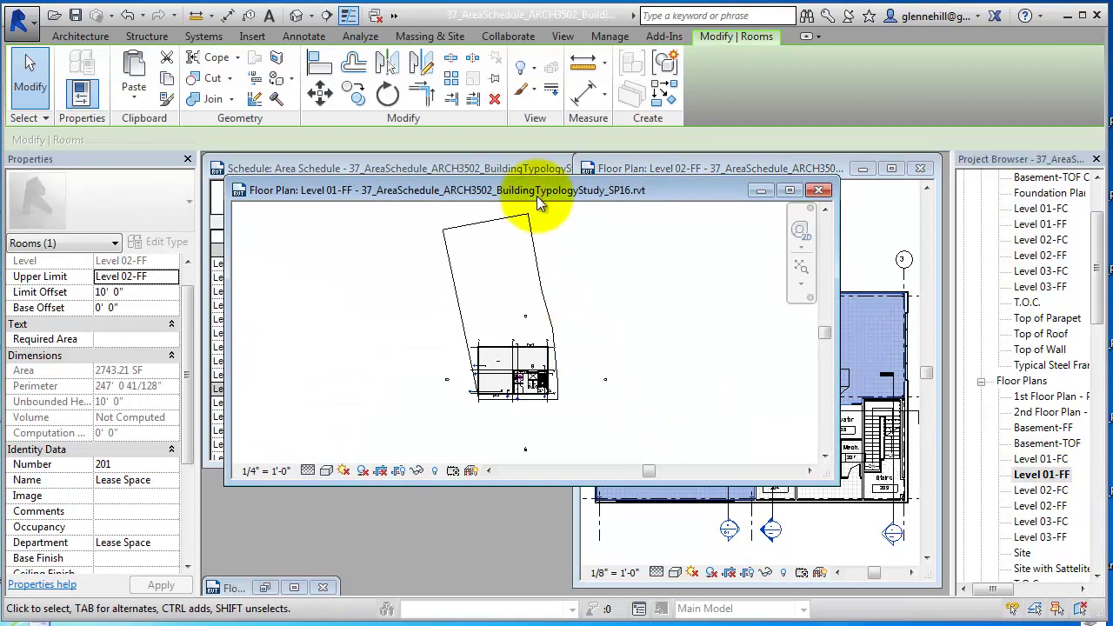
{"action": "left_click_drag", "start_coordinate": [541, 184], "coordinate": [639, 226]}
{"action": "scroll", "coordinate": [619, 393], "scroll_direction": "up", "scroll_amount": 5}
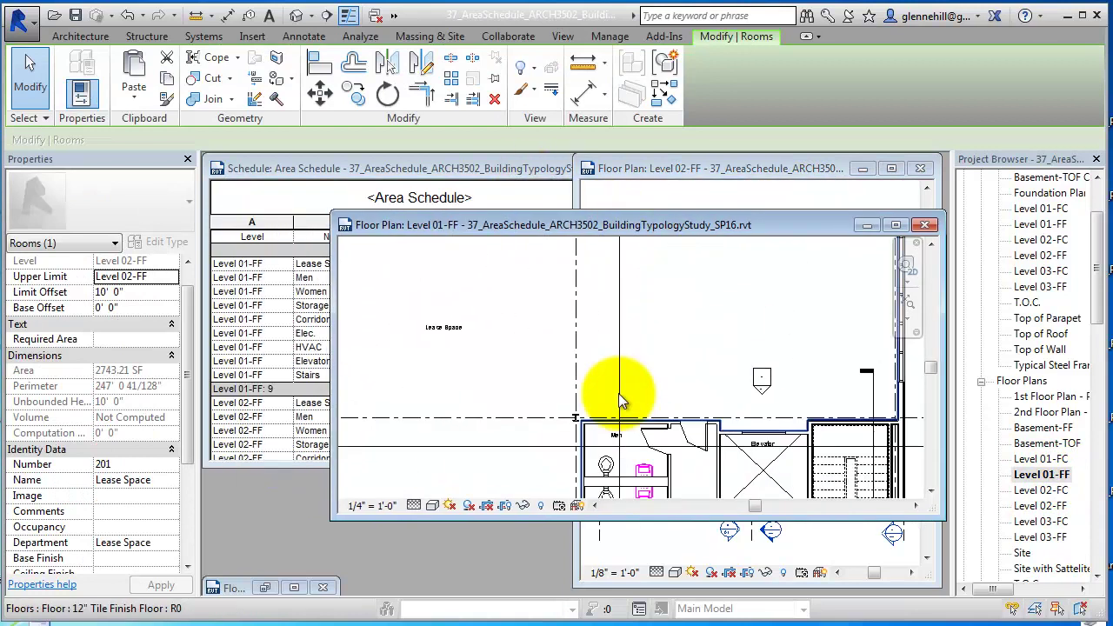
{"action": "left_click", "coordinate": [445, 332]}
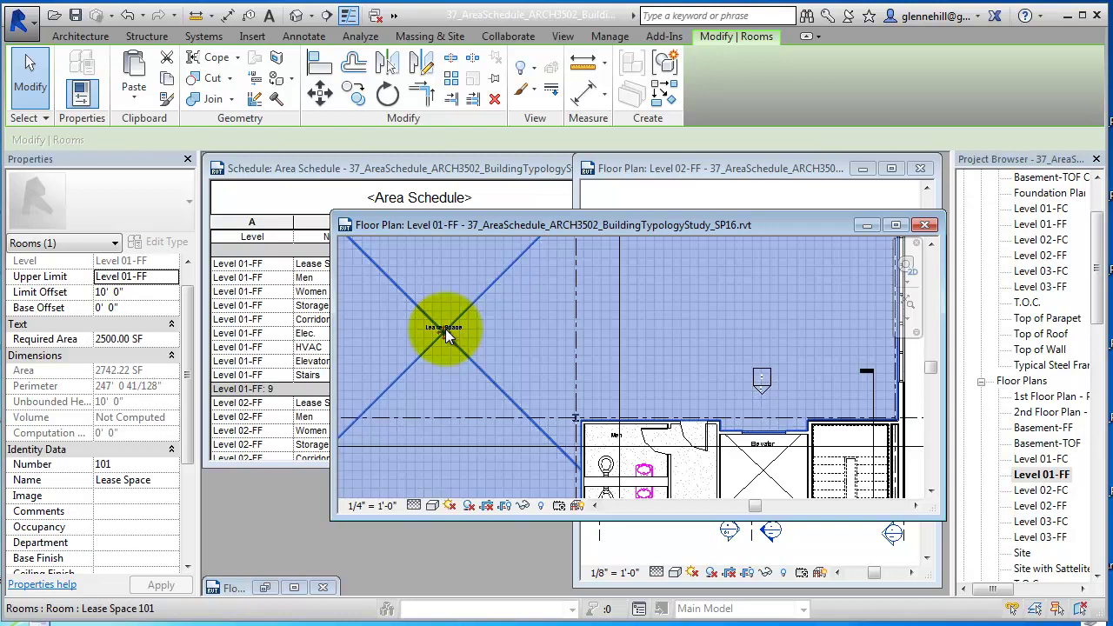
{"action": "scroll", "coordinate": [189, 470], "scroll_direction": "down", "scroll_amount": 6}
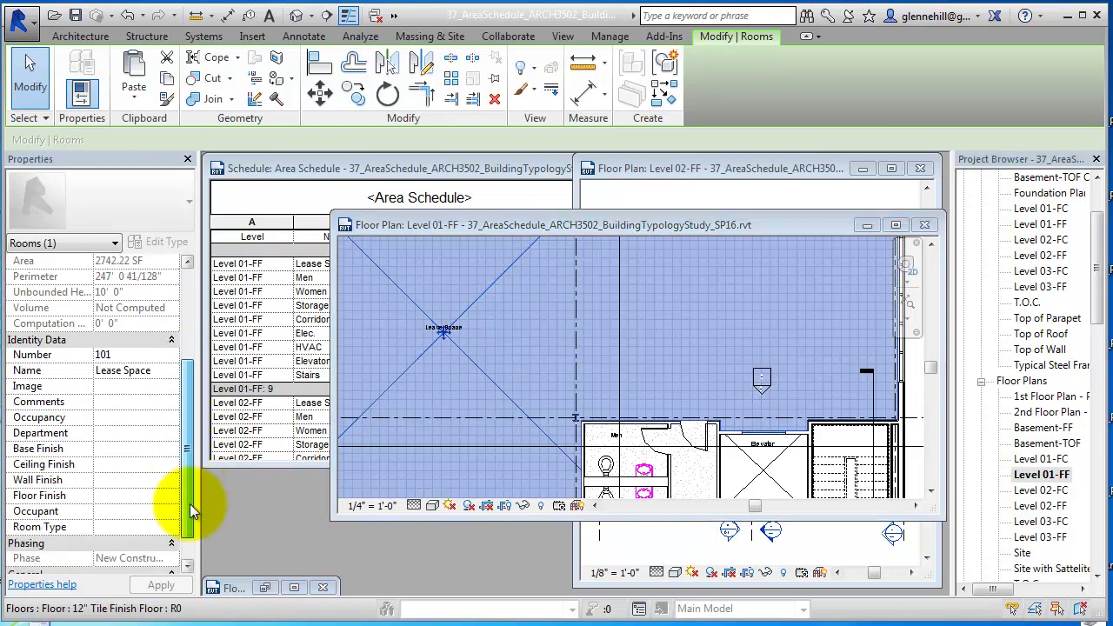
{"action": "left_click", "coordinate": [118, 542]}
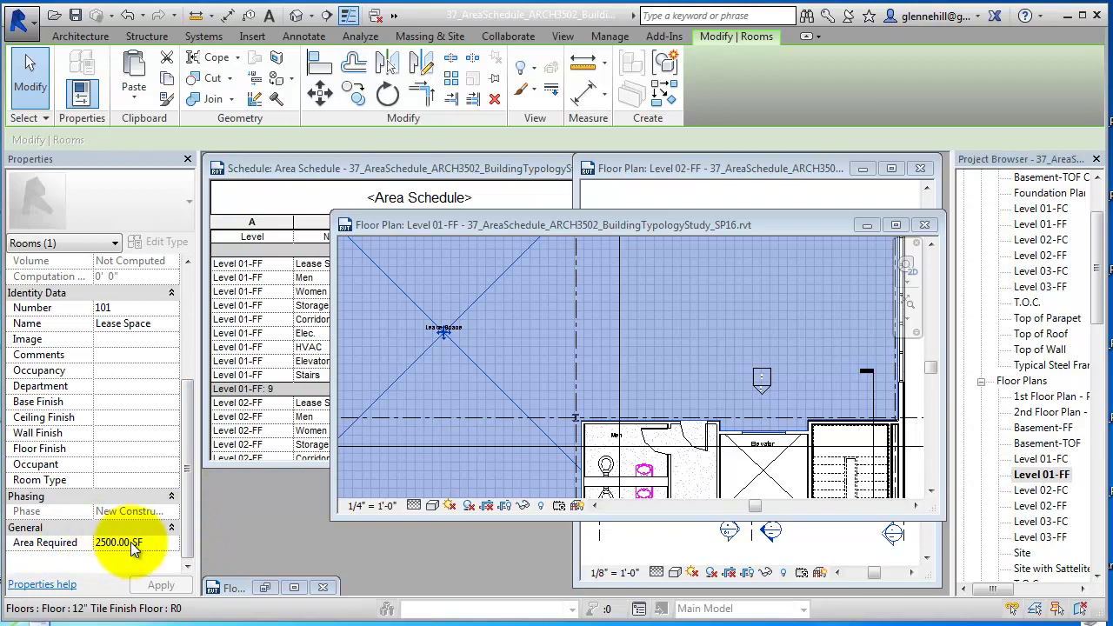
{"action": "left_click", "coordinate": [923, 226]}
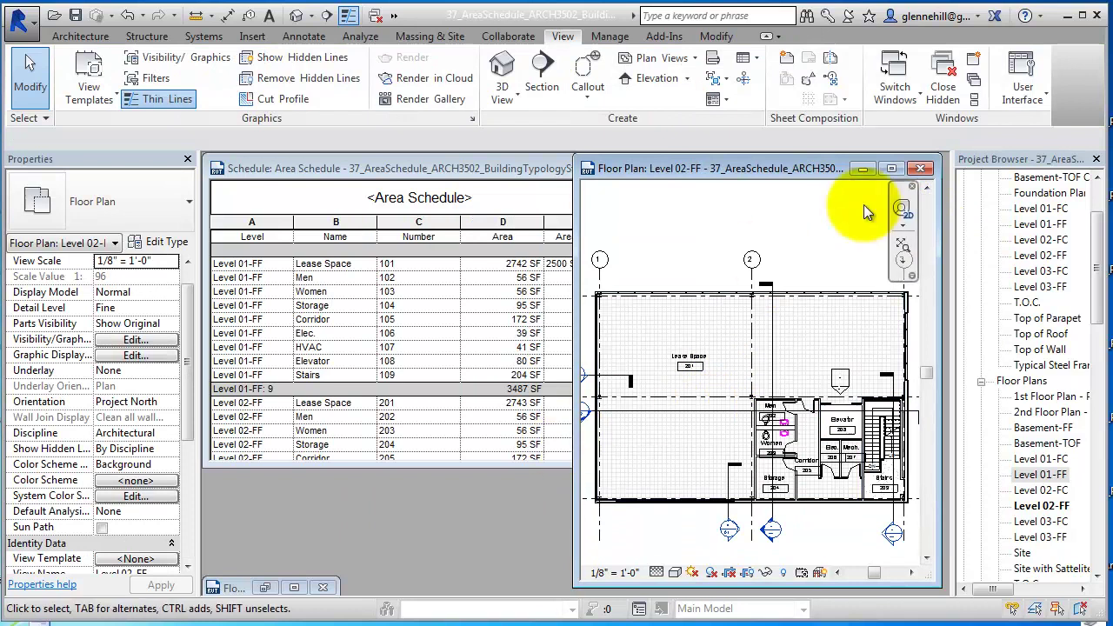
- Close the Level 02-FF plan, maximize the Area Schedule and scroll through all levels
{"action": "left_click", "coordinate": [922, 168]}
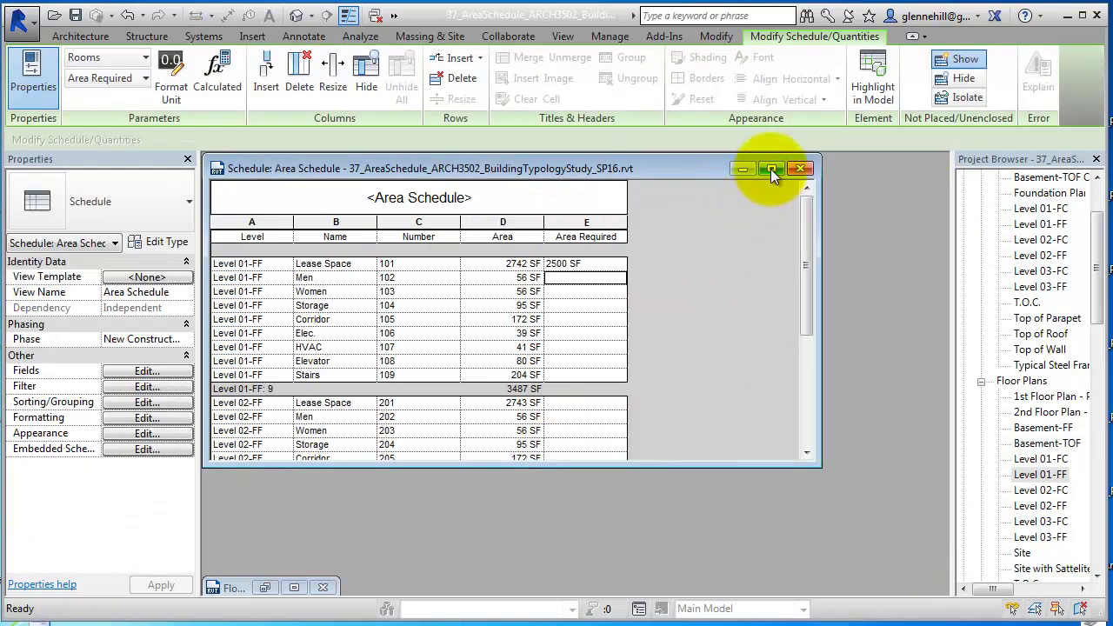
{"action": "left_click", "coordinate": [772, 168]}
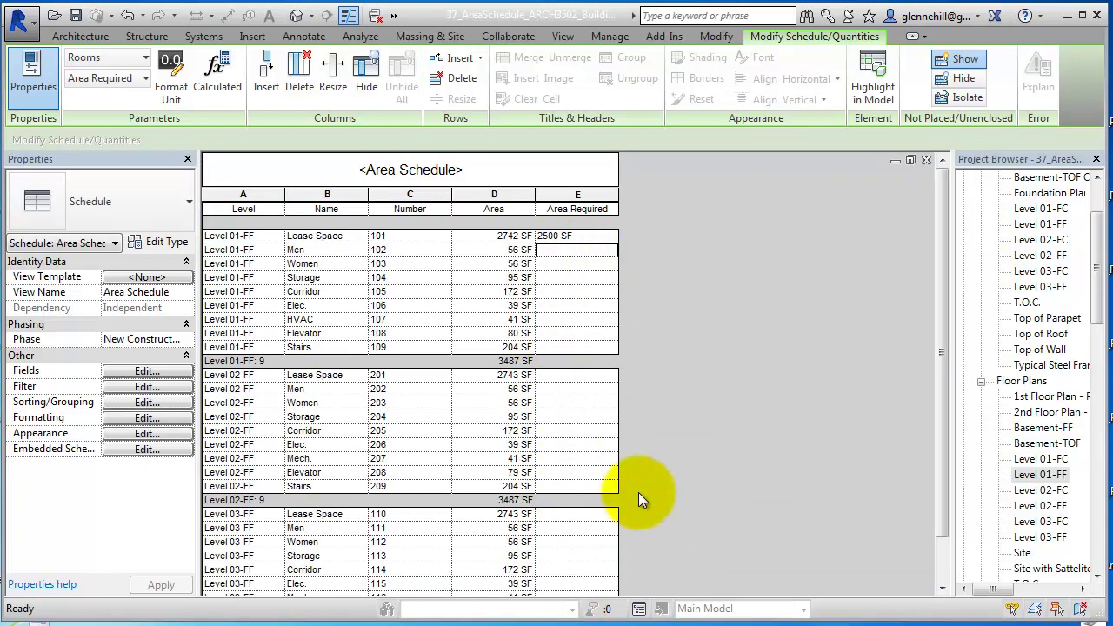
{"action": "scroll", "coordinate": [644, 484], "scroll_direction": "down", "scroll_amount": 3}
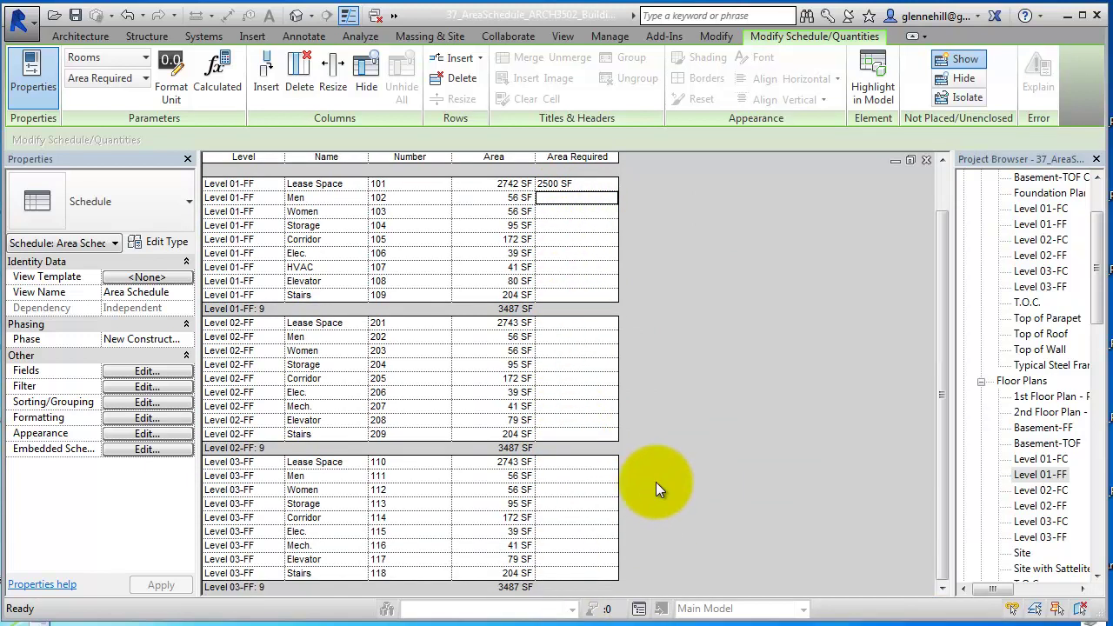
{"action": "scroll", "coordinate": [655, 481], "scroll_direction": "up", "scroll_amount": 3}
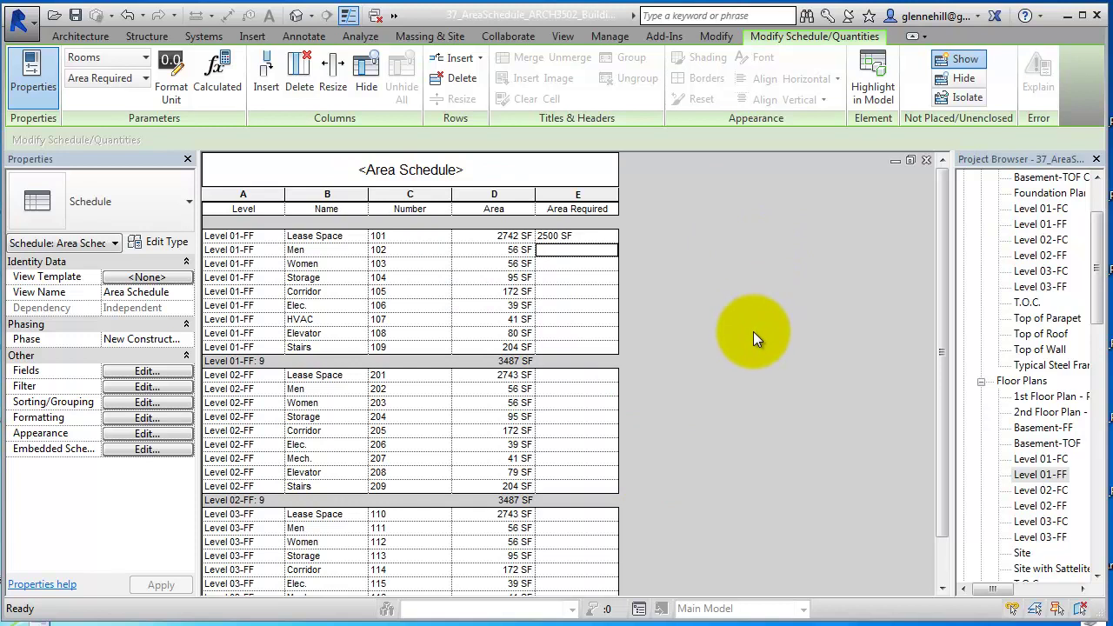
{"action": "scroll", "coordinate": [734, 400], "scroll_direction": "down", "scroll_amount": 3}
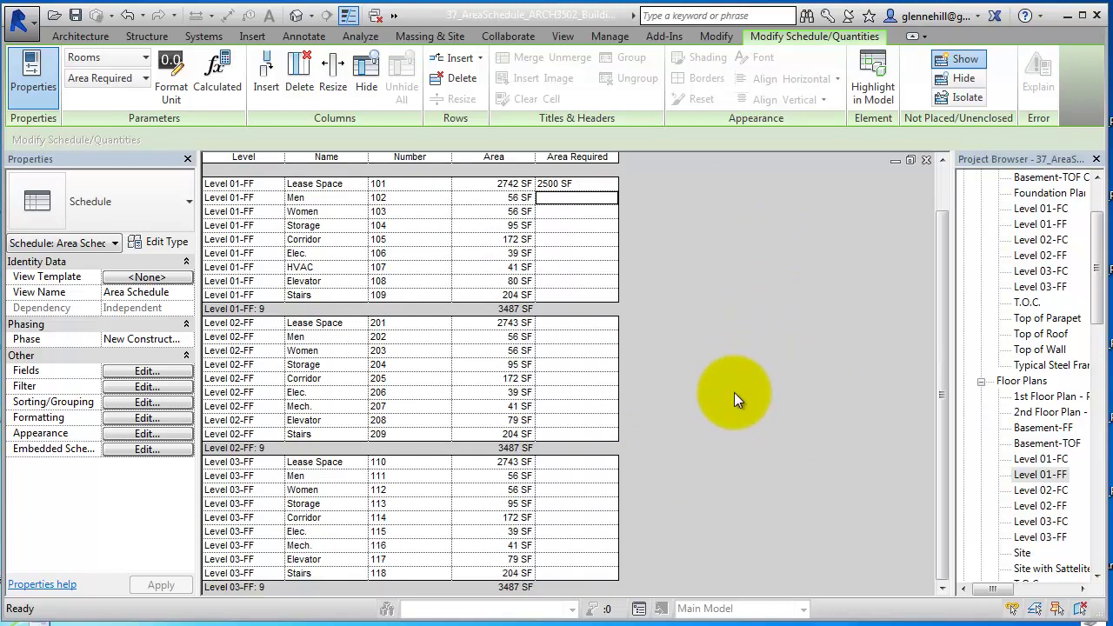